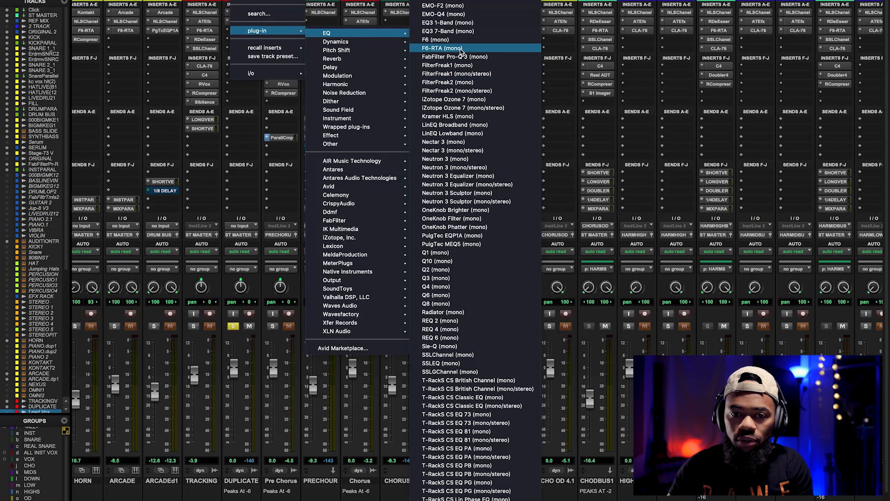
Insert the mono F6-RTA on the DUPLICATE RAW track and set its high-pass filter to 134 Hz with a 24 dB/oct slope.
click(443, 48)
drag(323, 10, 383, 95)
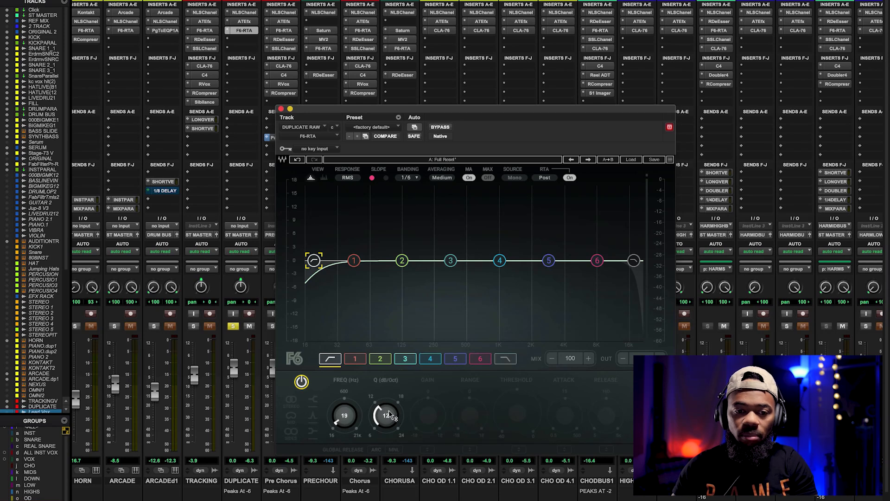
drag(391, 415, 344, 400)
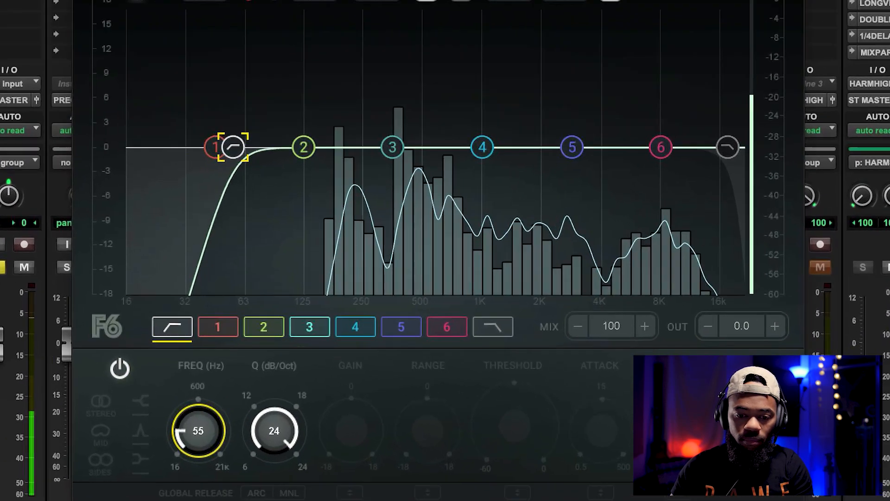
drag(198, 430, 161, 430)
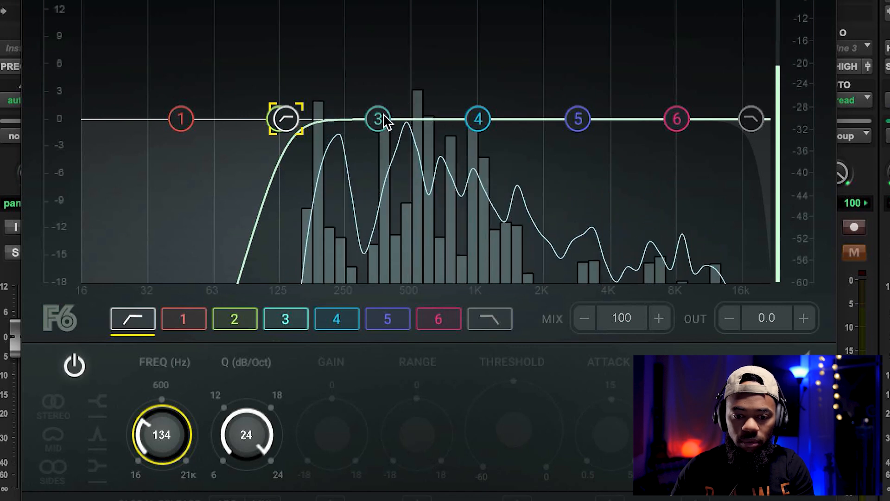
Cut band 3 by 3.5 dB at 191 Hz and raise the equalizer's output to 1.0.
click(286, 318)
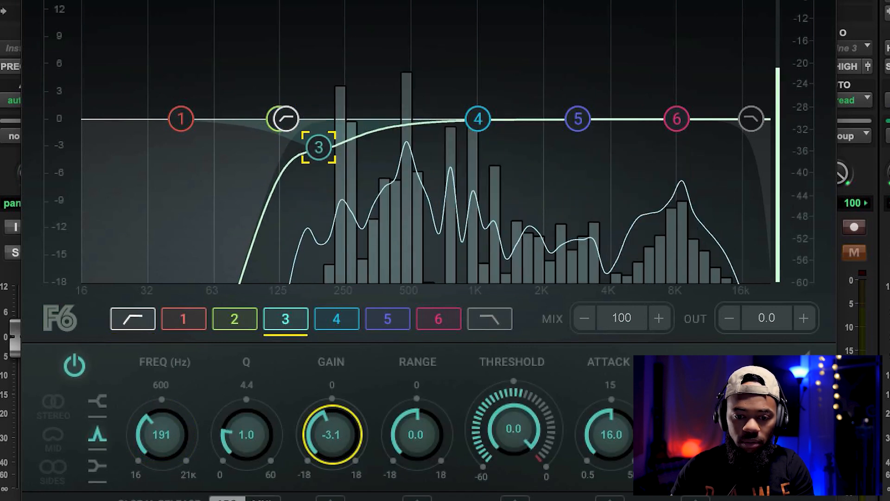
click(803, 318)
click(803, 318)
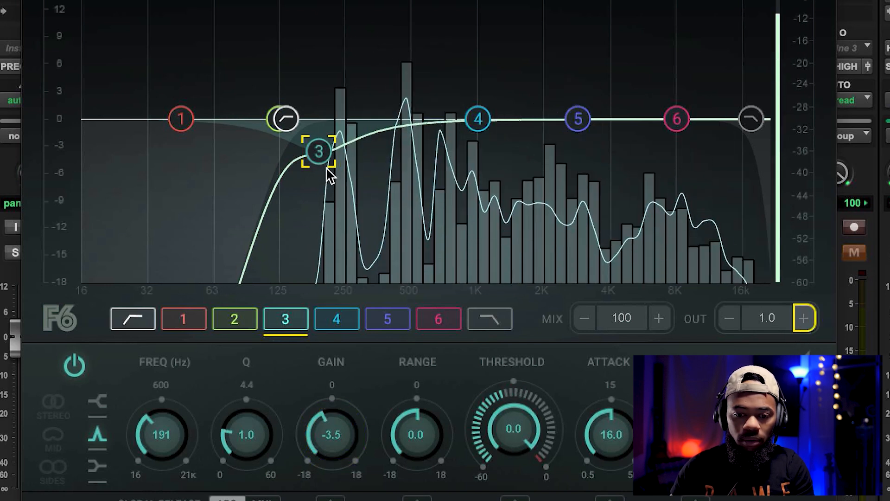
Sweep band 4 with a boost to find the harsh area, then set it to a 2.8 dB cut at 3292 Hz.
click(478, 119)
drag(160, 454, 207, 424)
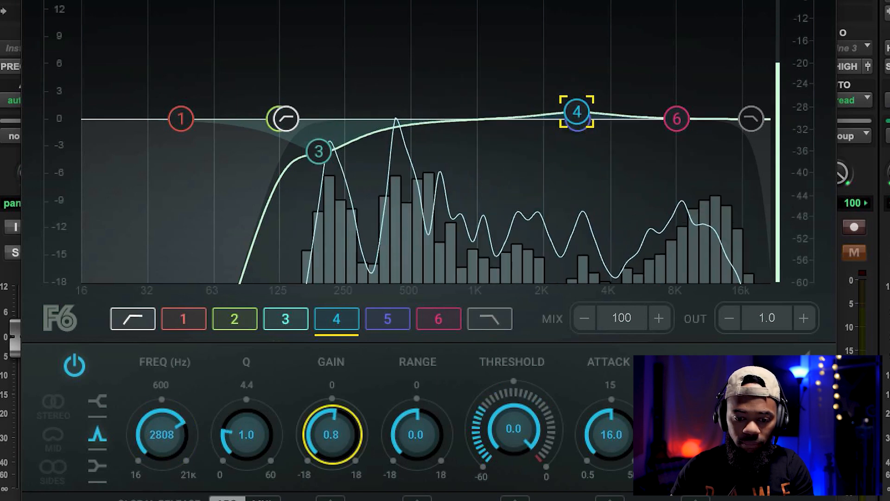
drag(331, 434, 331, 417)
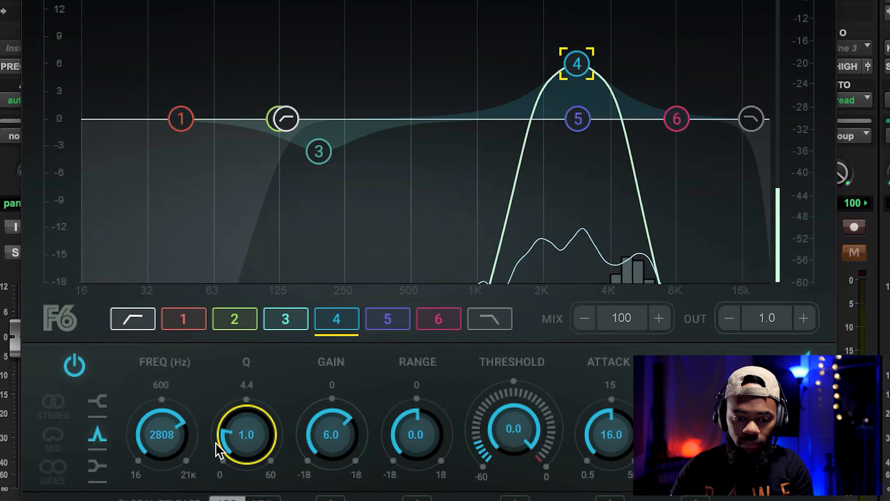
drag(162, 434, 162, 428)
drag(347, 442, 346, 467)
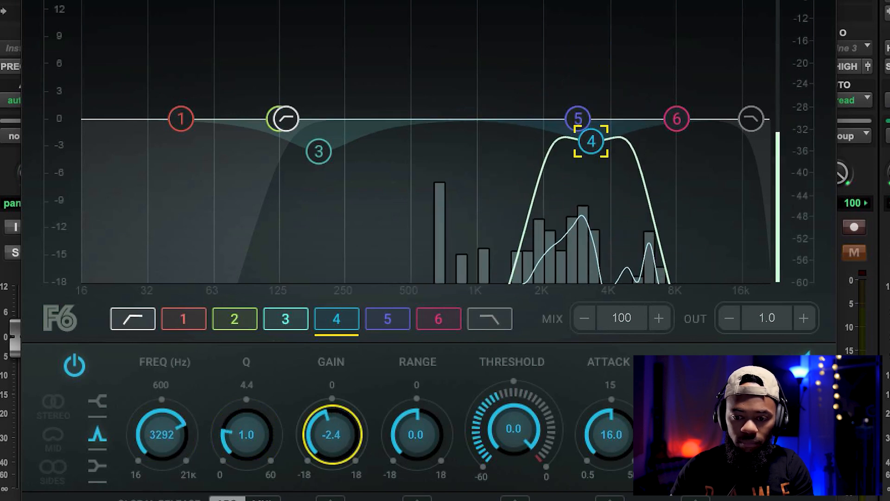
drag(328, 441, 328, 447)
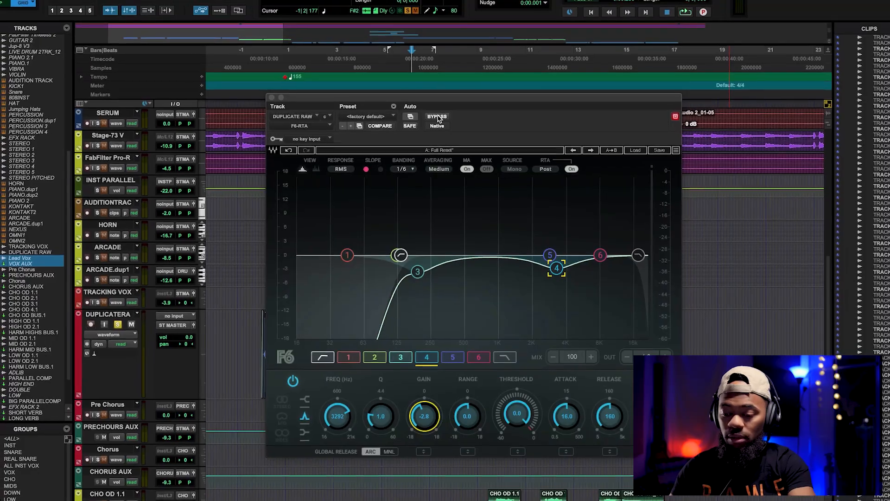
Compare the vocal with the F6-RTA bypassed and active during playback.
click(437, 116)
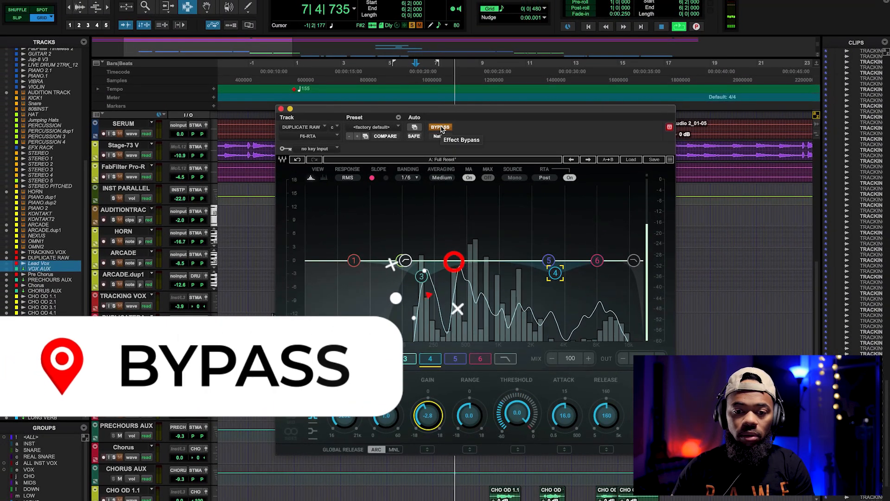
click(440, 127)
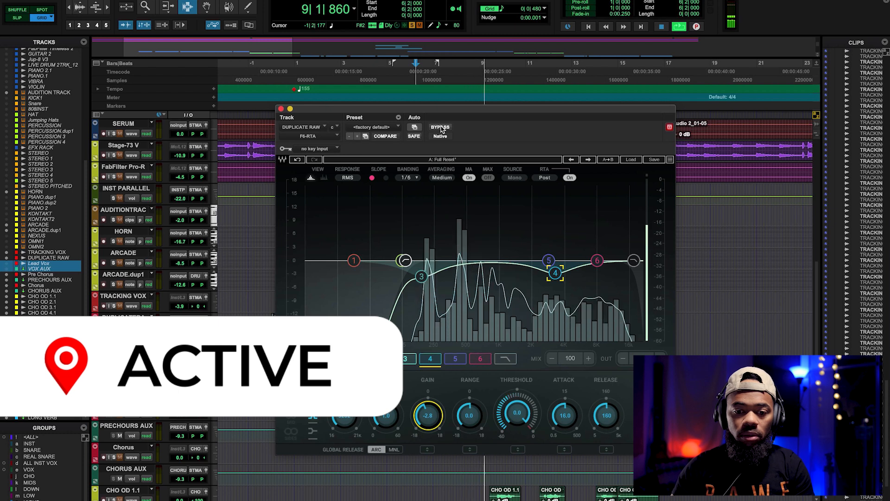
click(440, 127)
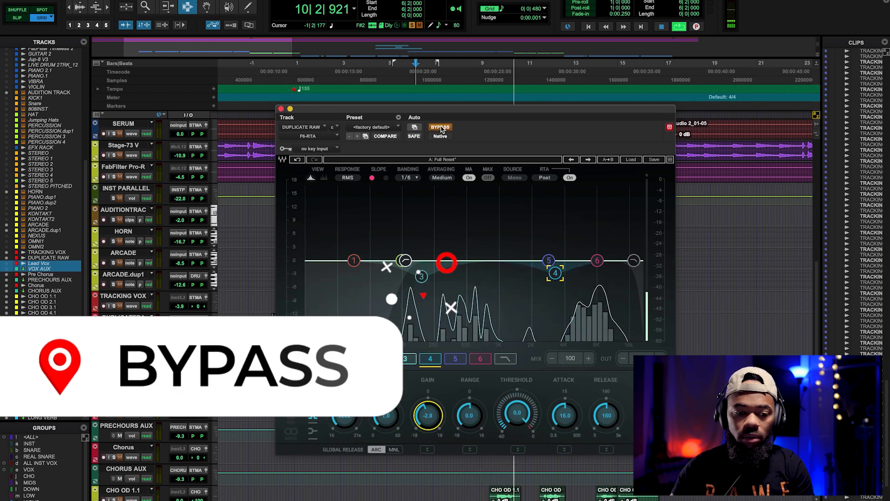
click(440, 127)
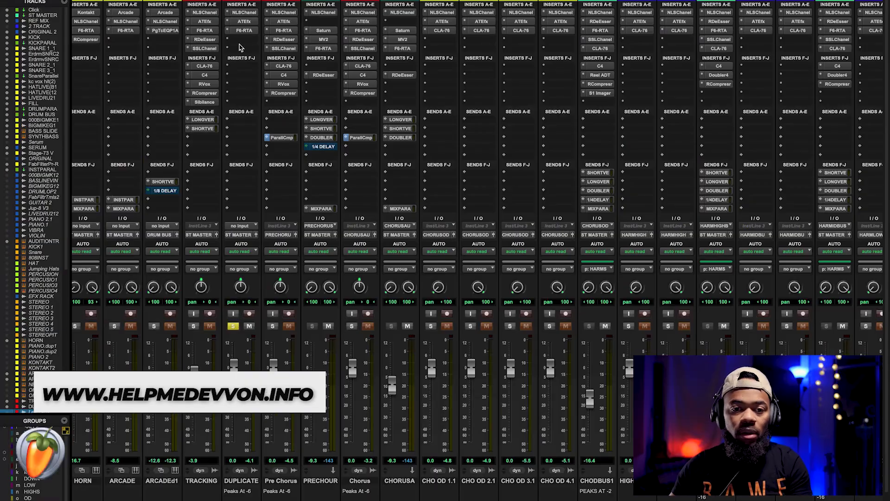
Insert the DeEsser plug-in after the F6-RTA on the DUPLICATE RAW track.
click(240, 47)
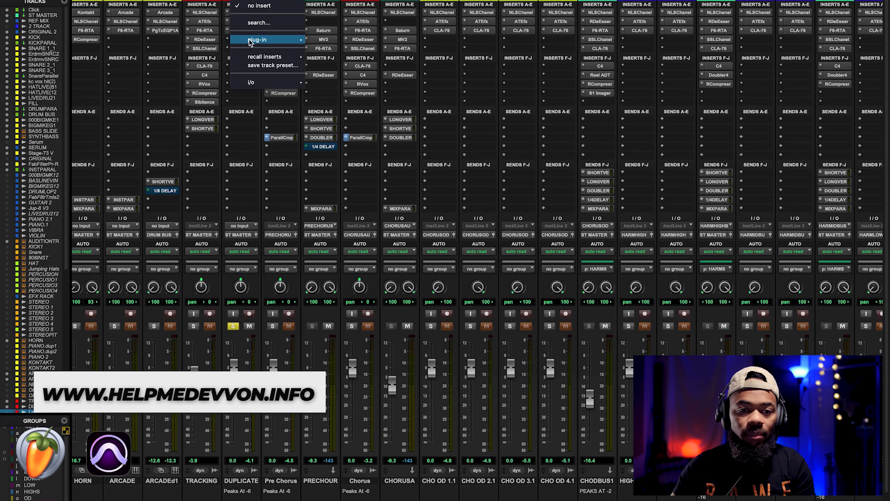
key(Escape)
text(de)
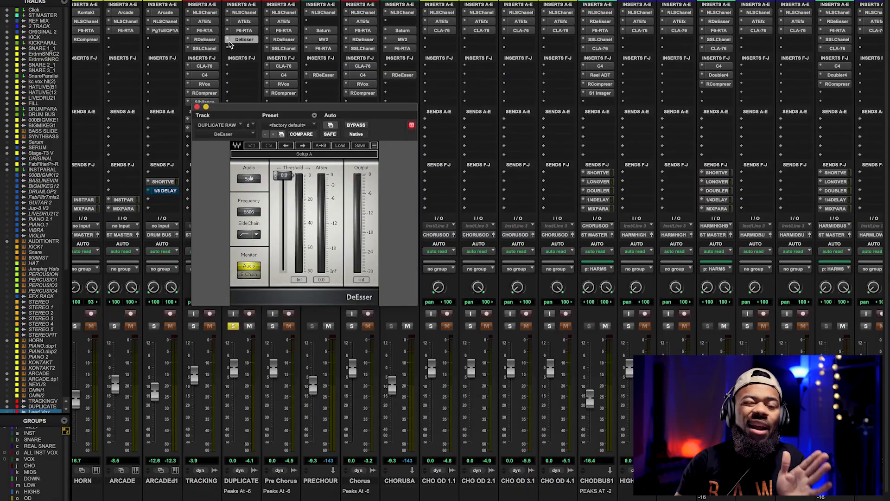
Replace the DeEsser on the DUPLICATE RAW track with the mono RDeEsser and move its window clear of the inserts.
click(255, 30)
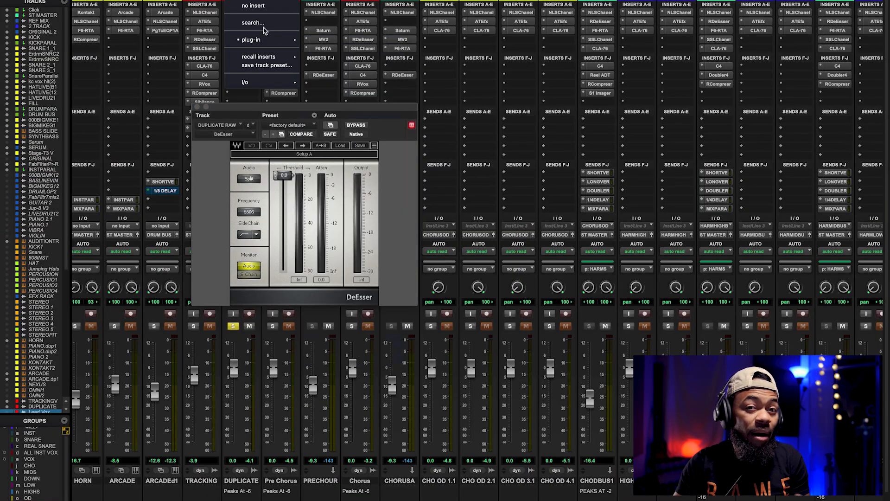
mouse_move(393, 53)
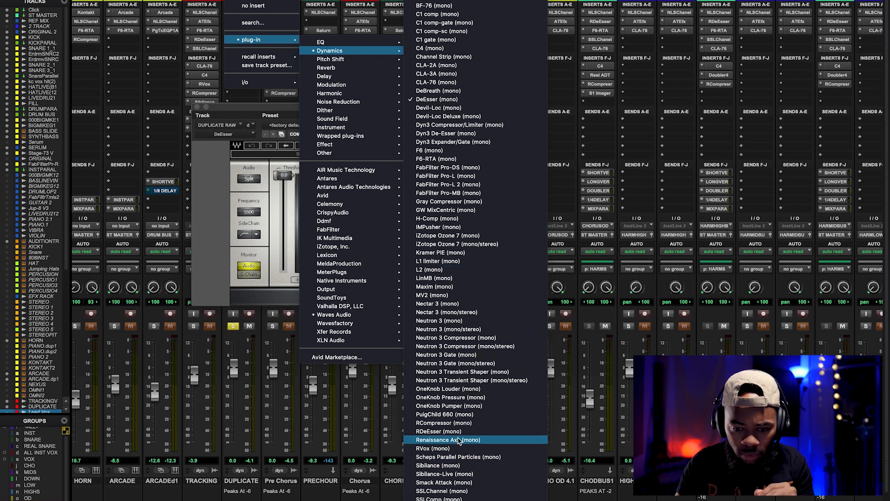
click(439, 431)
drag(321, 114, 288, 131)
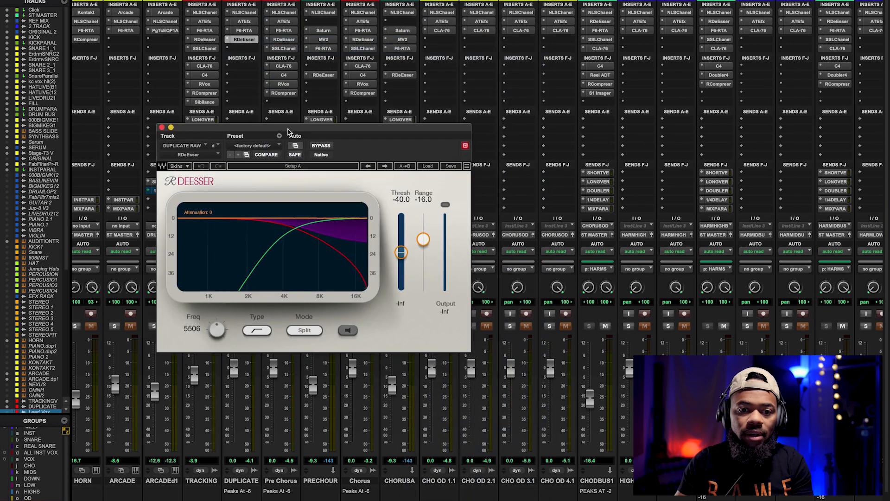
Load the 3Khz Killer preset in the RDeEsser and set the threshold to -43.5 and the range to -9.8 during playback.
click(268, 147)
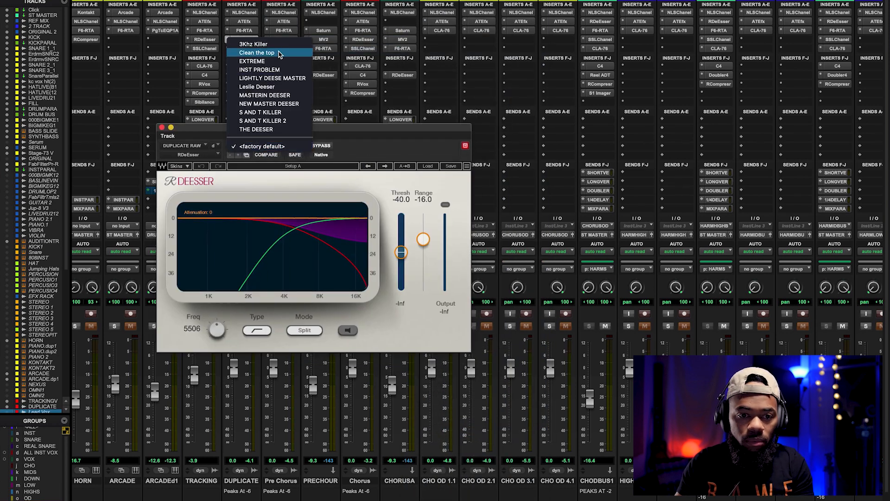
click(260, 44)
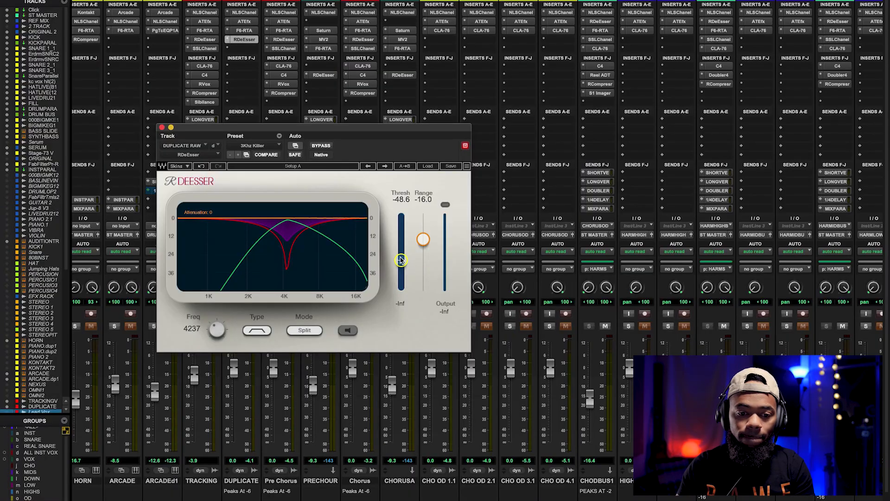
key(space)
drag(401, 261, 401, 260)
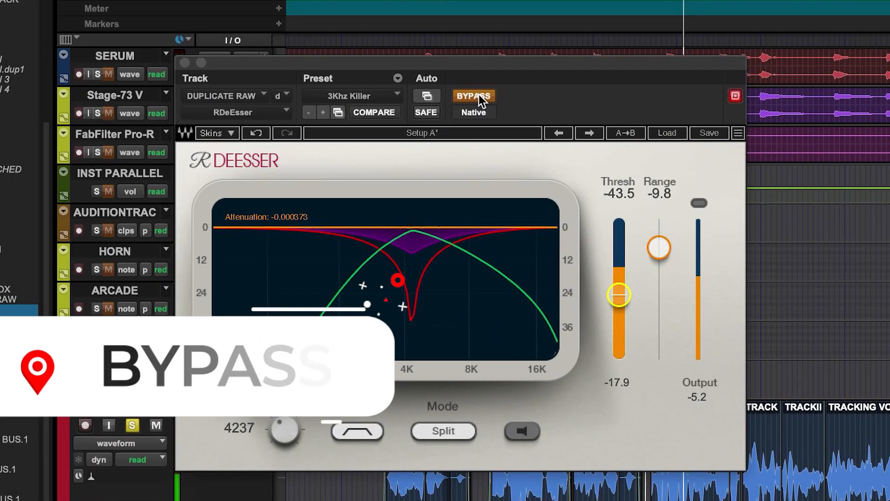
Compare the vocal with the RDeEsser bypassed and active during playback.
click(444, 107)
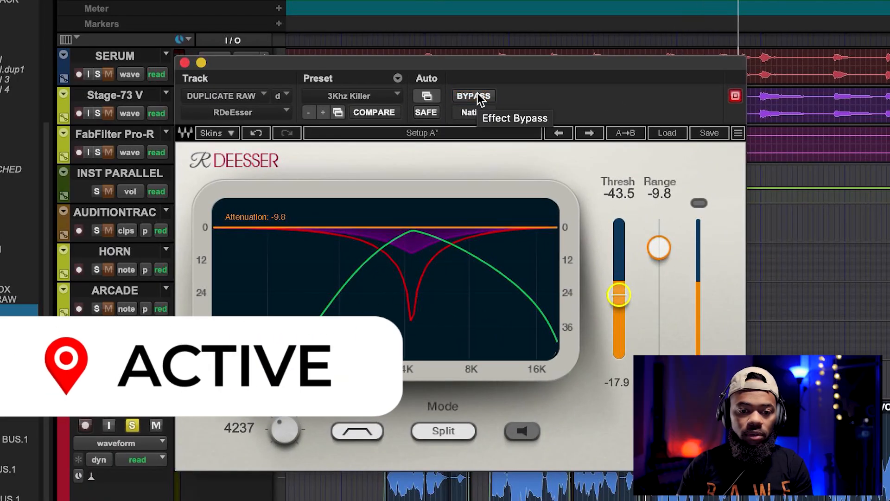
click(473, 96)
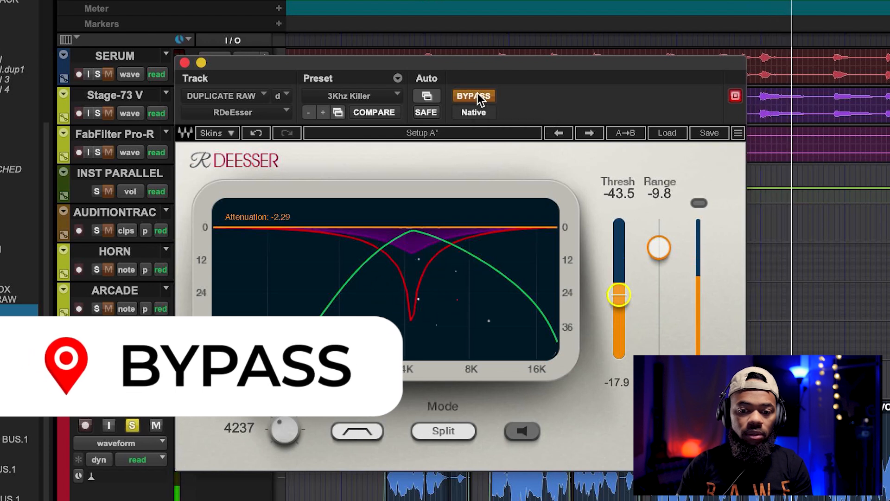
click(477, 95)
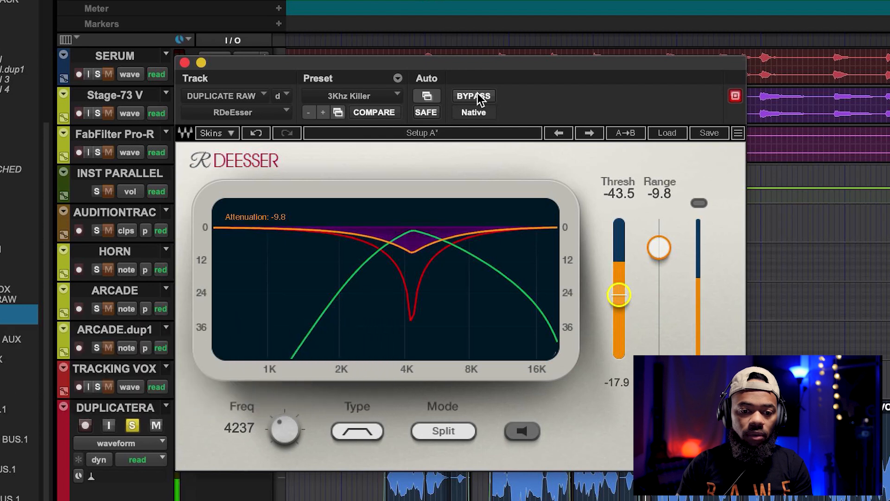
click(477, 95)
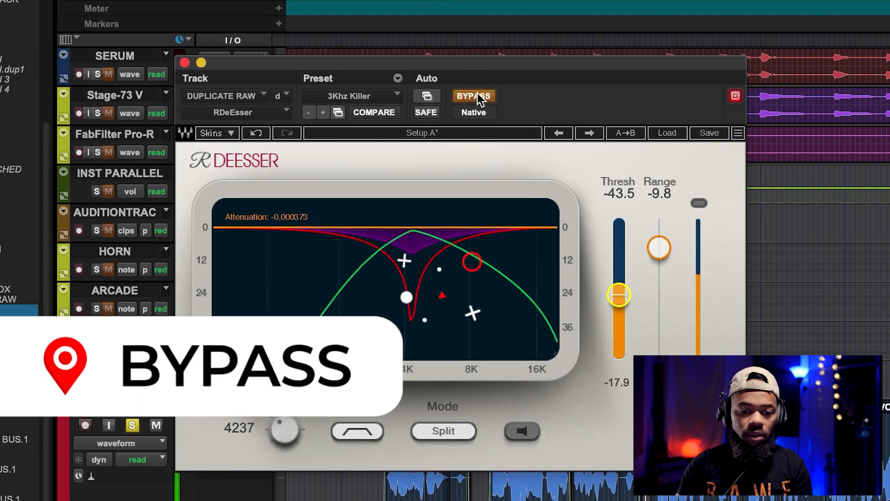
click(477, 95)
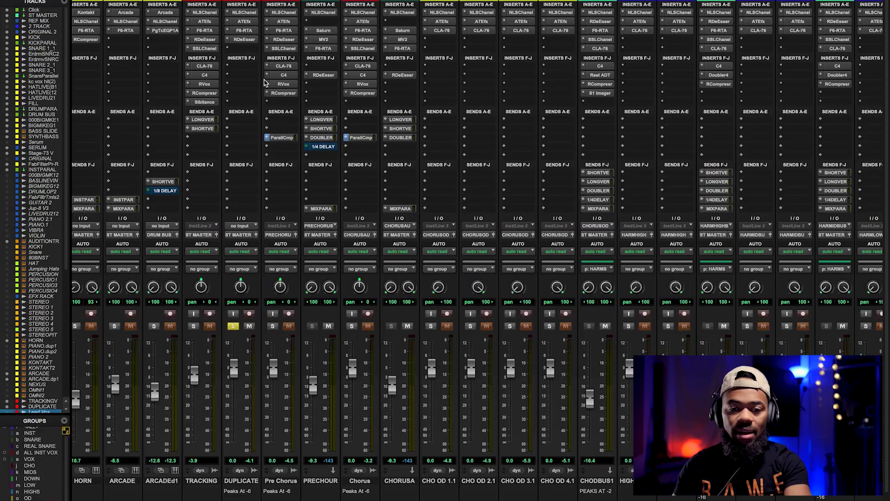
Insert the mono CLA-76 compressor after the RDeEsser on the DUPLICATE RAW track.
click(246, 51)
mouse_move(352, 60)
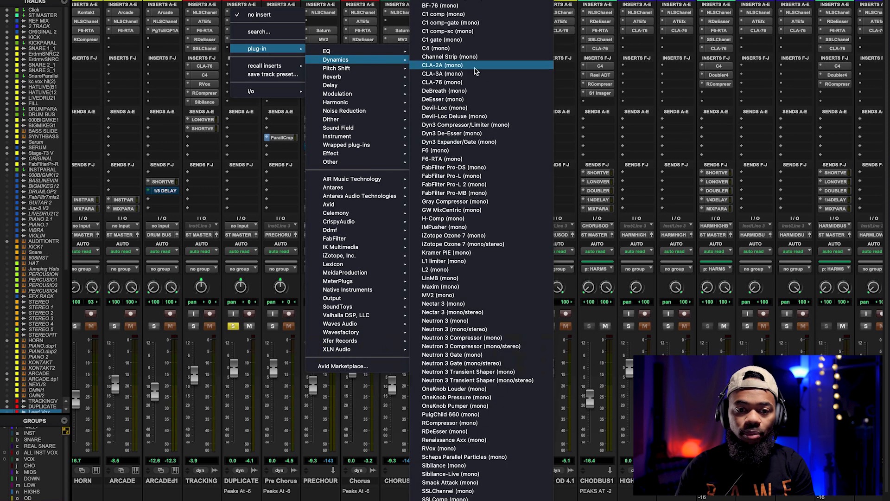
click(464, 82)
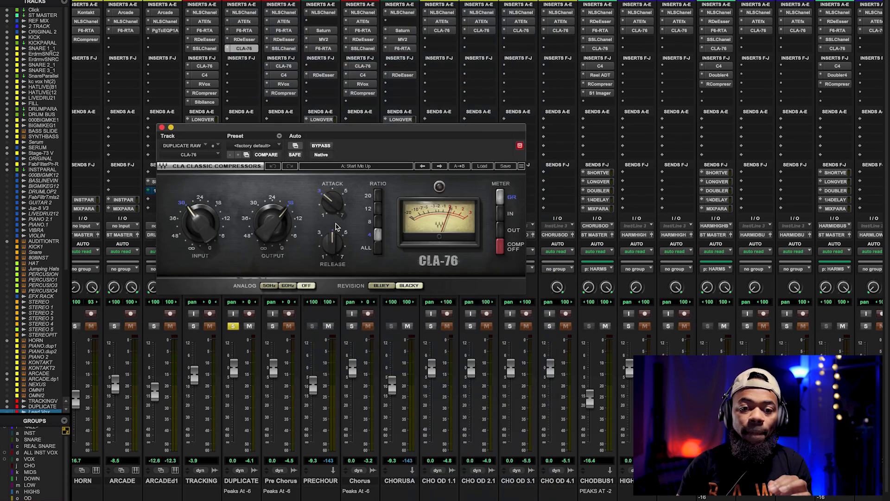
Set the CLA-76 to attack 1, release 7 and input 24, with the output between 24 and 18.
mouse_move(339, 254)
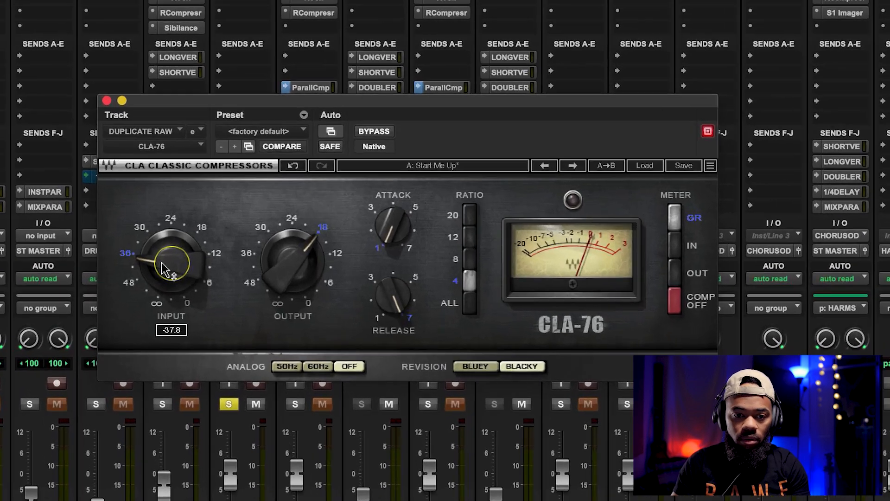
drag(193, 242, 193, 238)
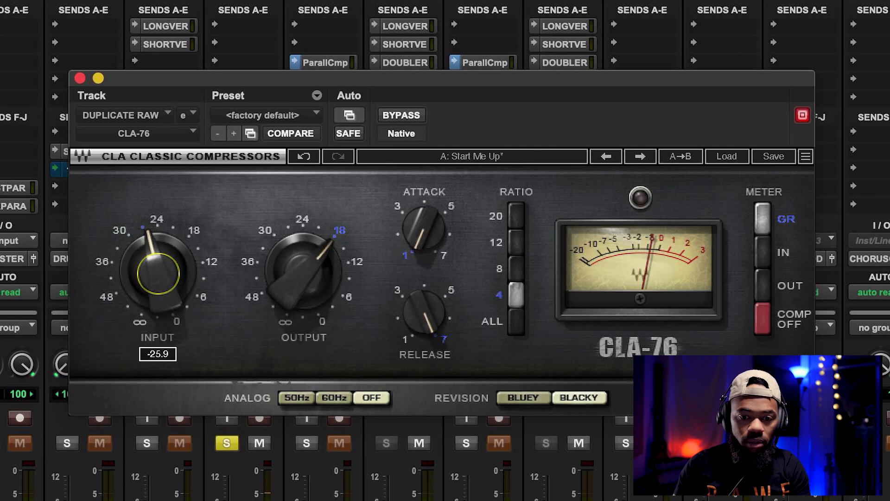
drag(298, 308, 298, 301)
click(158, 276)
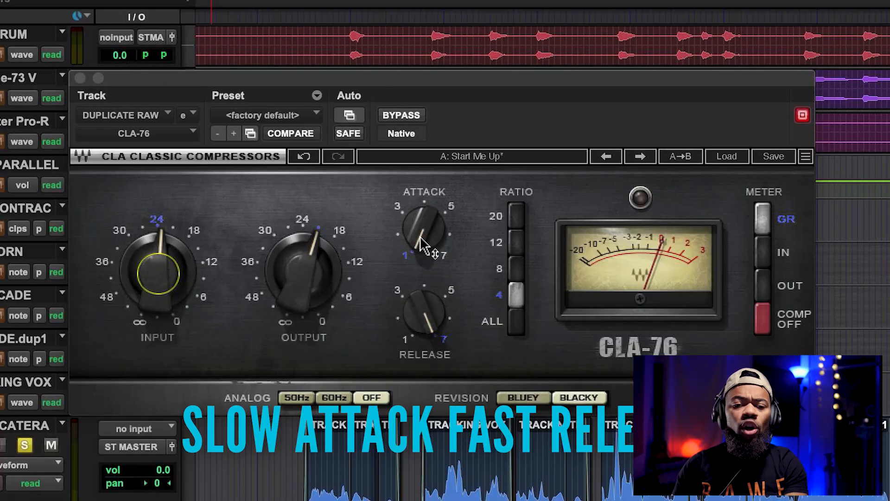
click(422, 242)
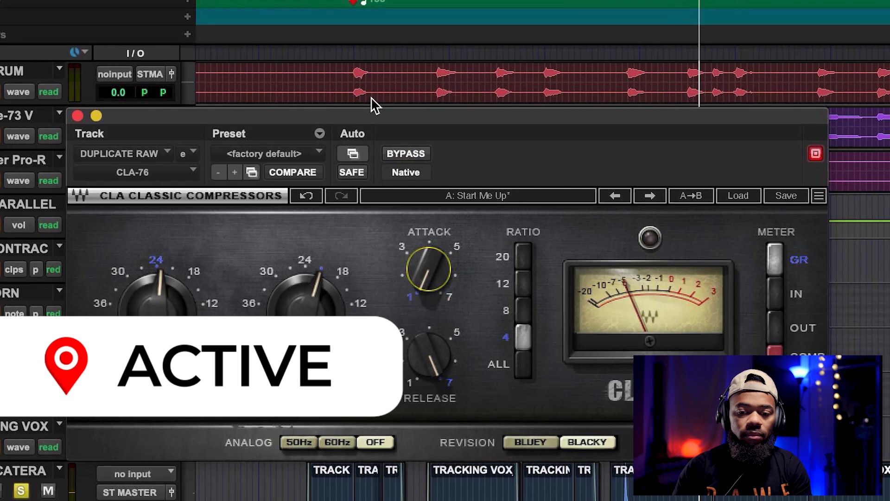
Compare the vocal with the CLA-76 bypassed and active during playback.
click(406, 154)
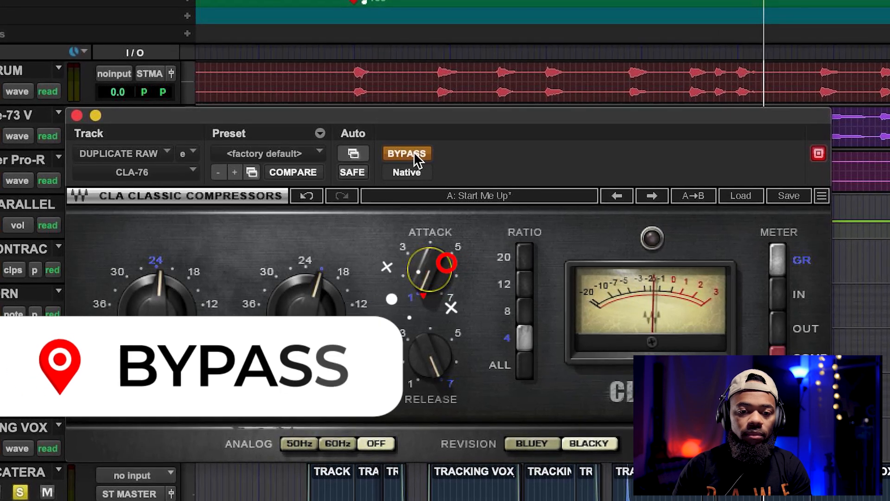
click(407, 153)
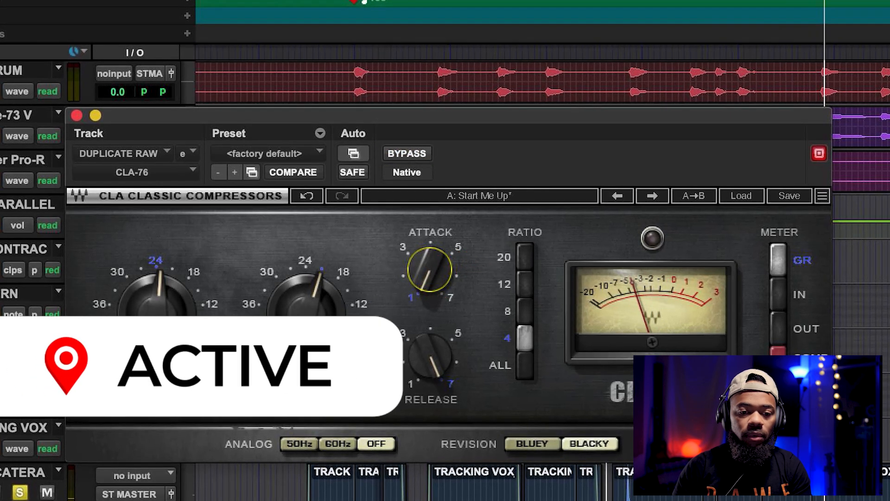
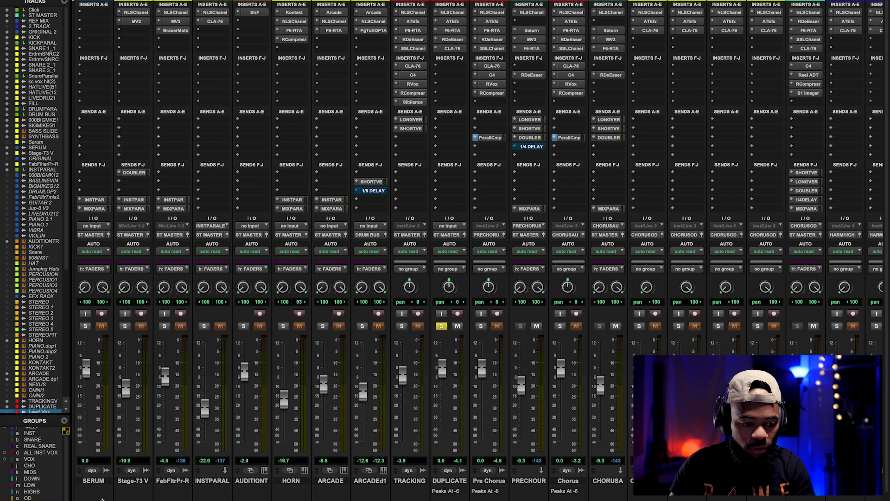
Pull the grouped faders and the DUPLICATE vocal fader fully down, and take DUPLICATE out of solo.
drag(286, 406, 285, 459)
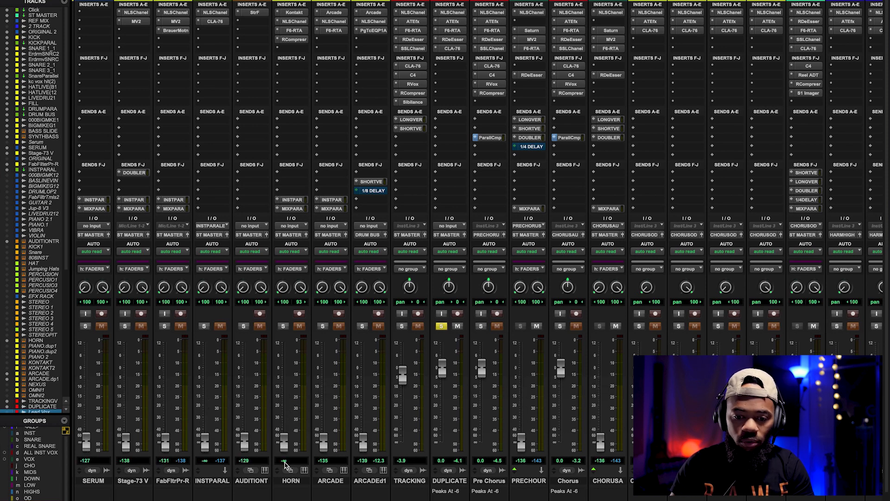
click(448, 481)
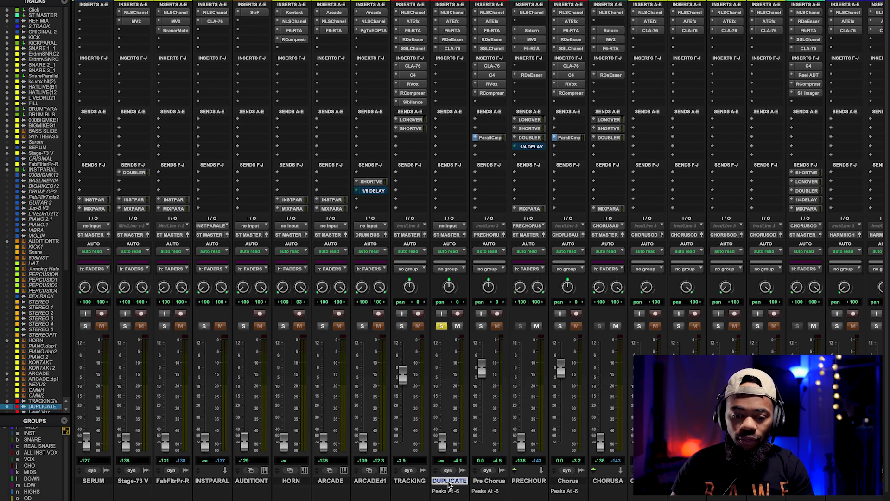
click(444, 328)
Release the FADERS group and raise KICK to about -12.4 dB, SNARE 1_1 to -12.5 dB and DUPLICATE to -10.4 dB during playback.
scroll(445, 328, left, 10)
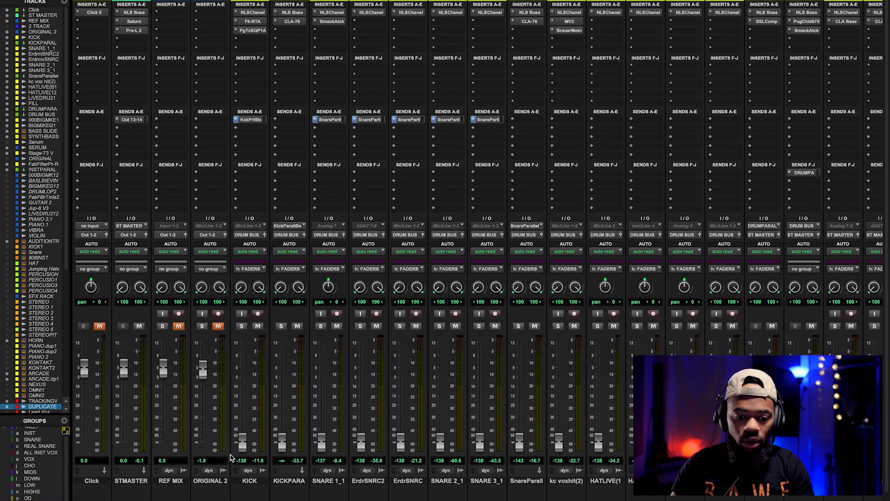
key(ctrl+z)
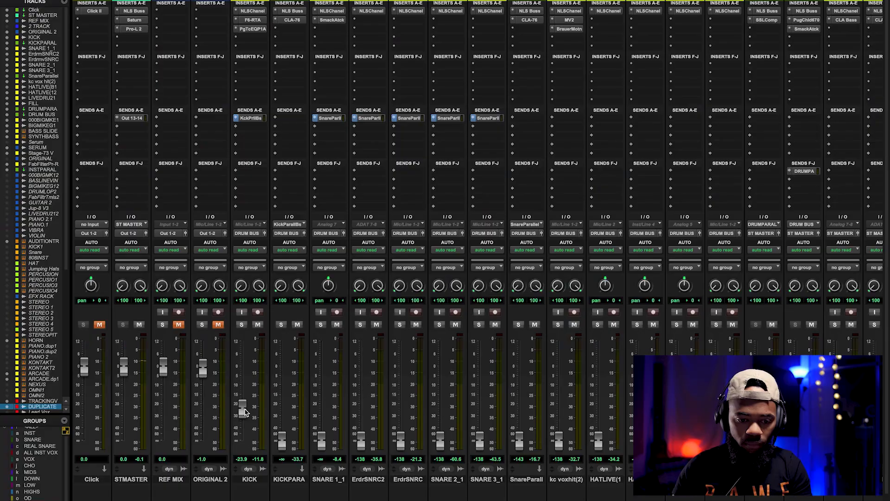
key(space)
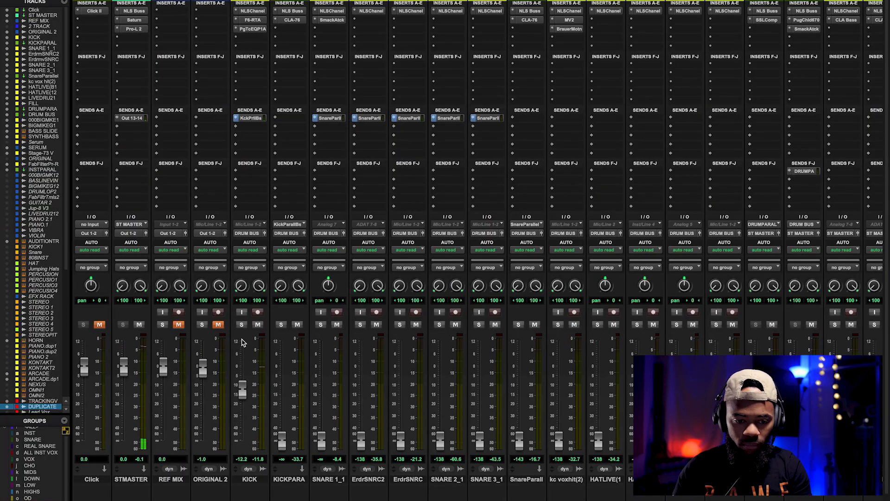
drag(322, 407, 323, 394)
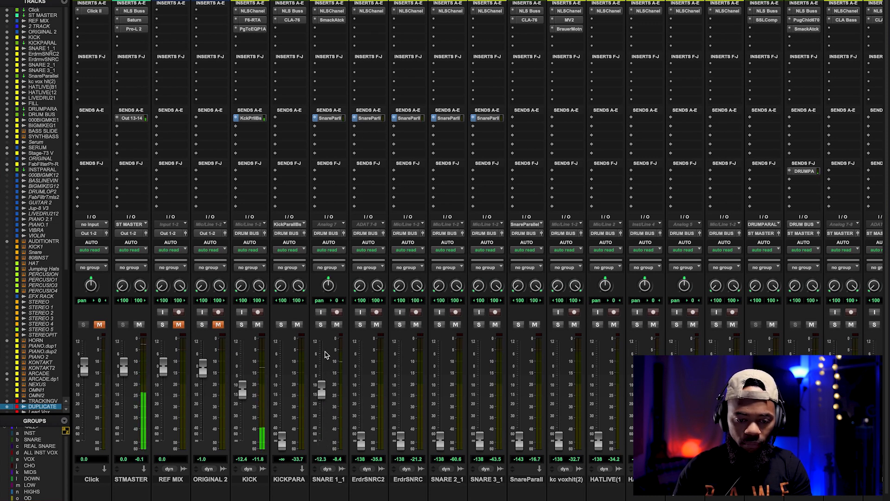
scroll(324, 358, right, 15)
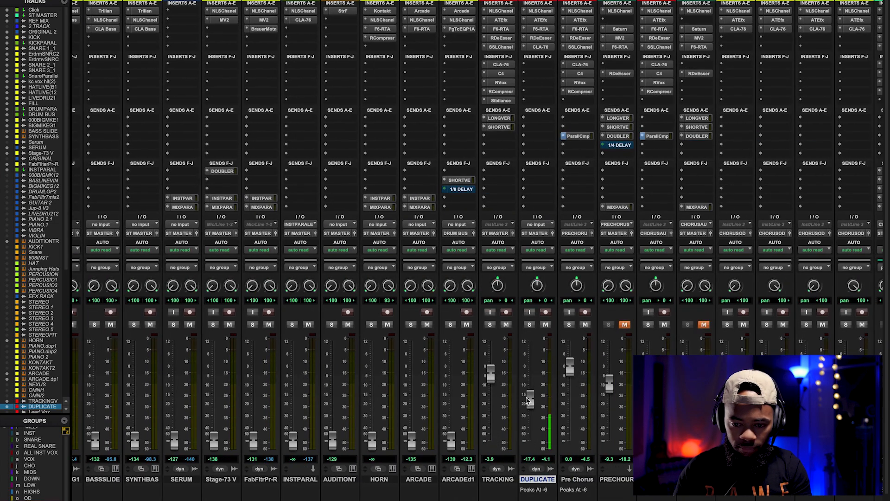
scroll(527, 377, down, 1)
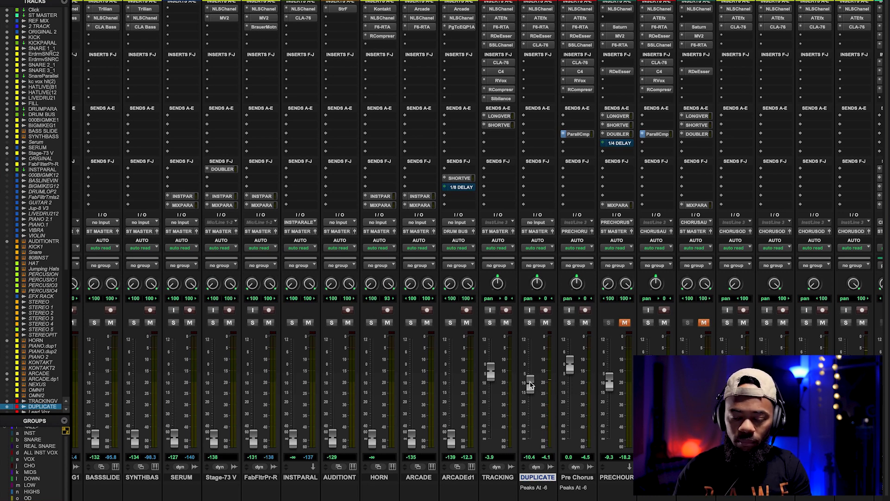
Raise the faders of ErdrSNRC2 to about -13.1 dB, ErdrSNRC to -14.8, SNARE 2_1 to -14.6, SNARE 3_1 to -14.5 and SnareParall to -14.2.
scroll(530, 384, left, 15)
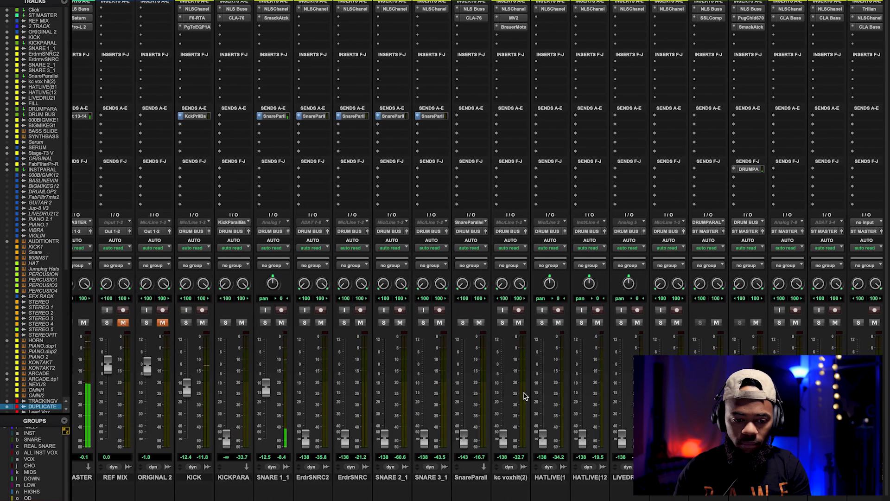
scroll(525, 395, left, 2)
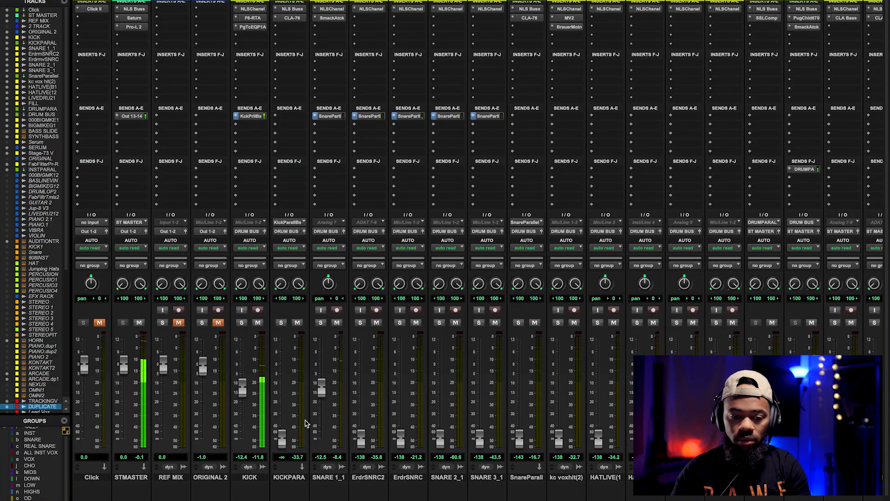
scroll(337, 400, right, 10)
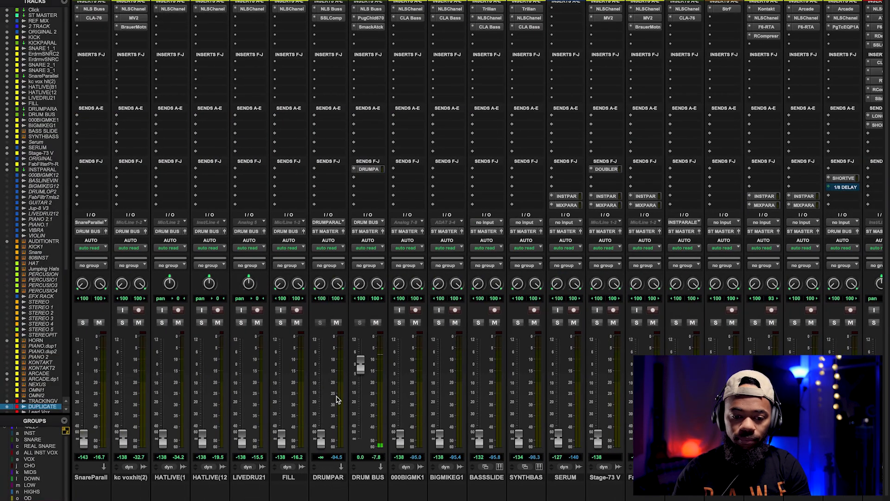
scroll(363, 405, right, 10)
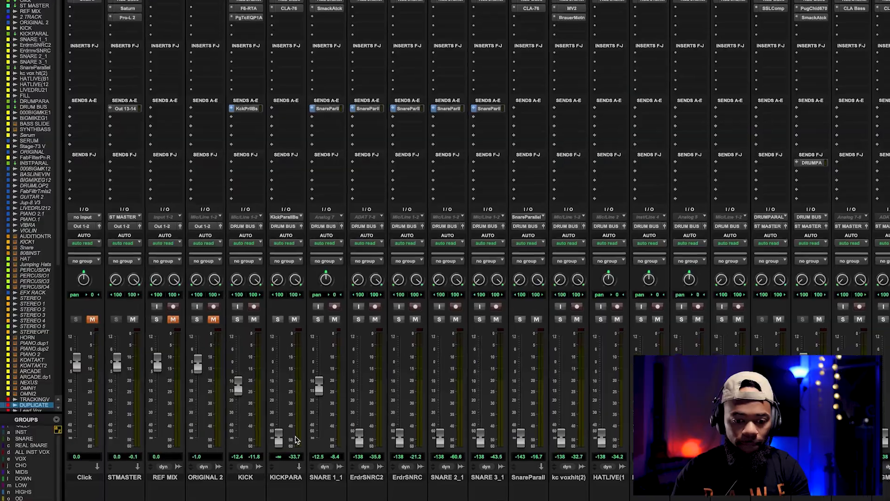
drag(347, 427, 331, 347)
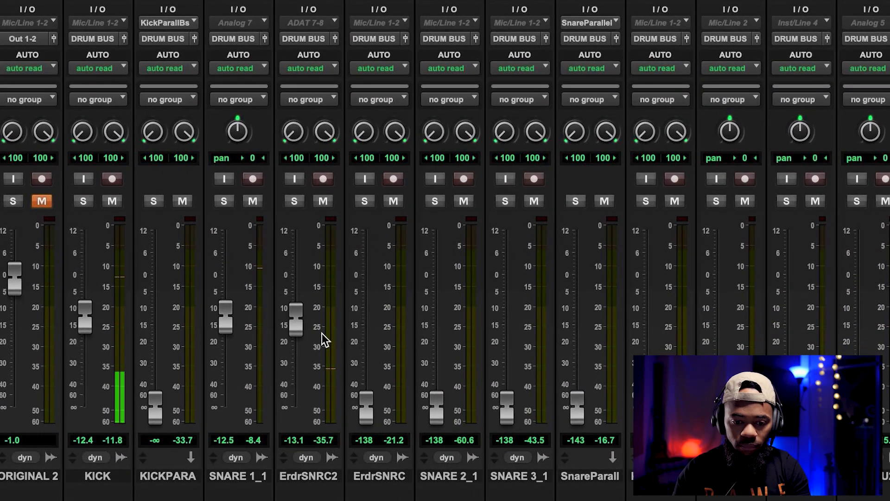
drag(365, 407, 367, 338)
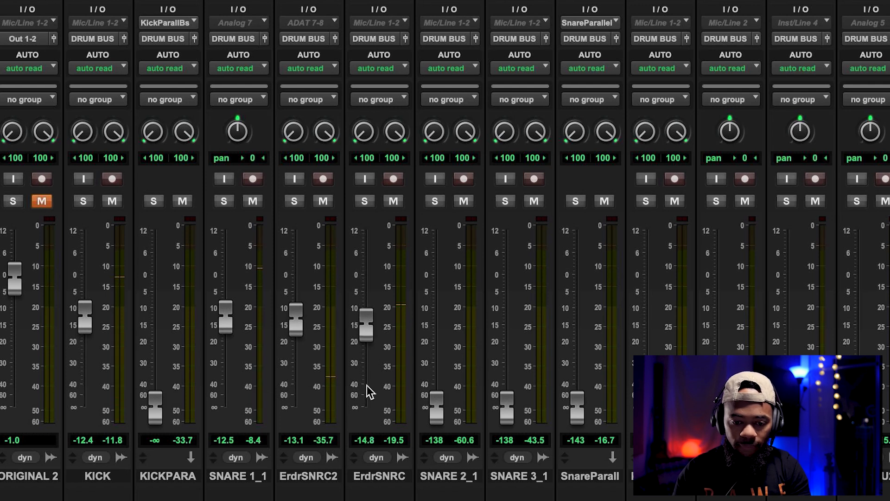
drag(437, 407, 438, 325)
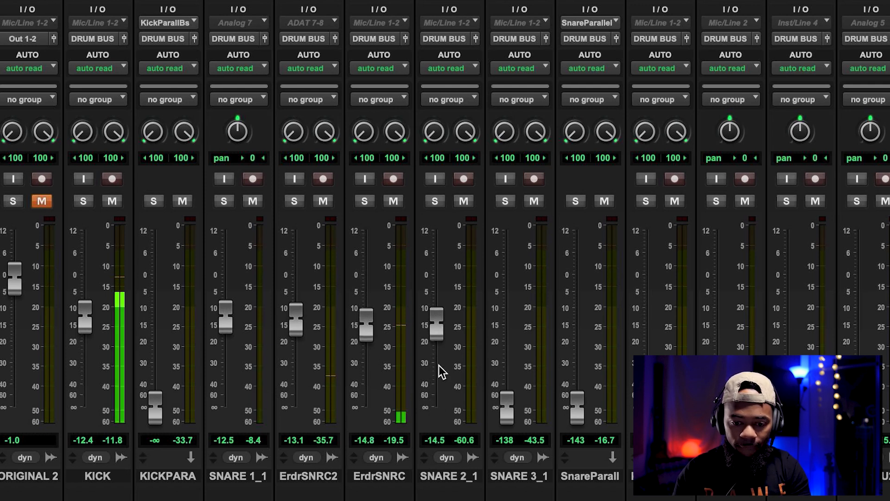
drag(507, 410, 512, 319)
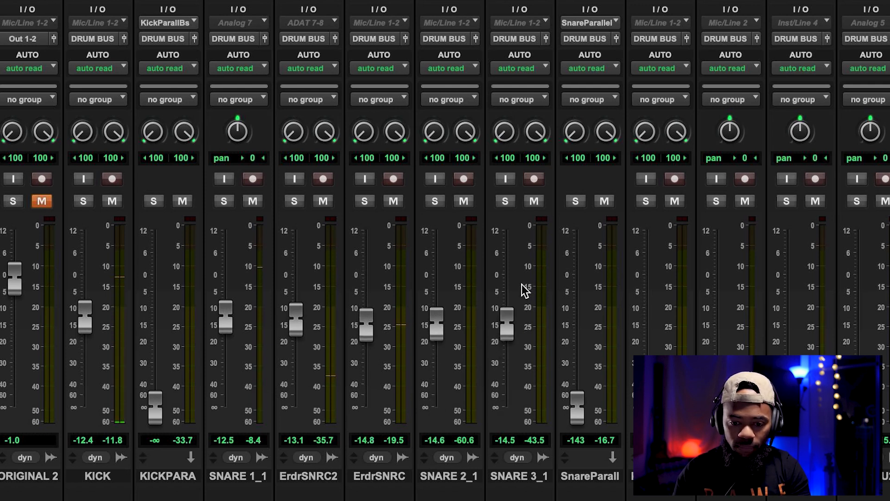
mouse_move(577, 407)
mouse_down()
mouse_move(577, 306)
mouse_move(574, 406)
mouse_up()
drag(575, 327, 580, 350)
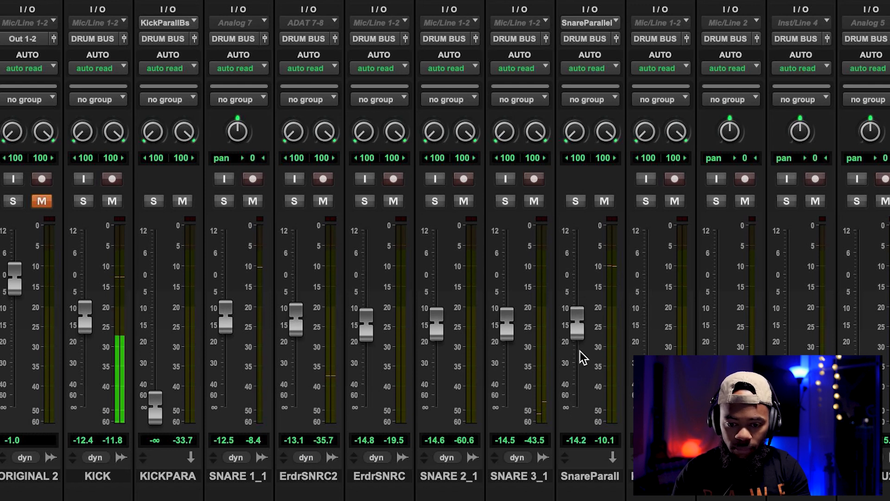
Bring up kc voxhit(2) to about -14.5 dB and the two HATLIVE tracks to about -9.1 and -10.9 dB.
drag(647, 407, 657, 333)
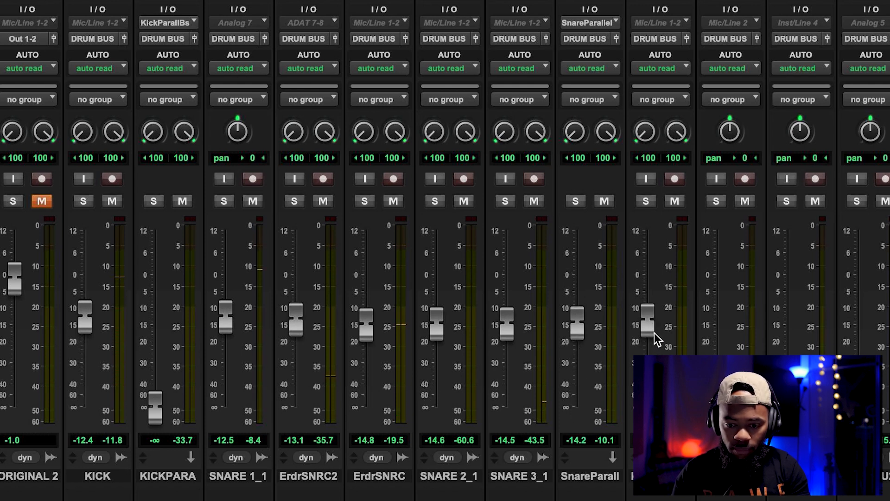
scroll(656, 341, right, 2)
drag(647, 407, 655, 253)
drag(717, 407, 736, 302)
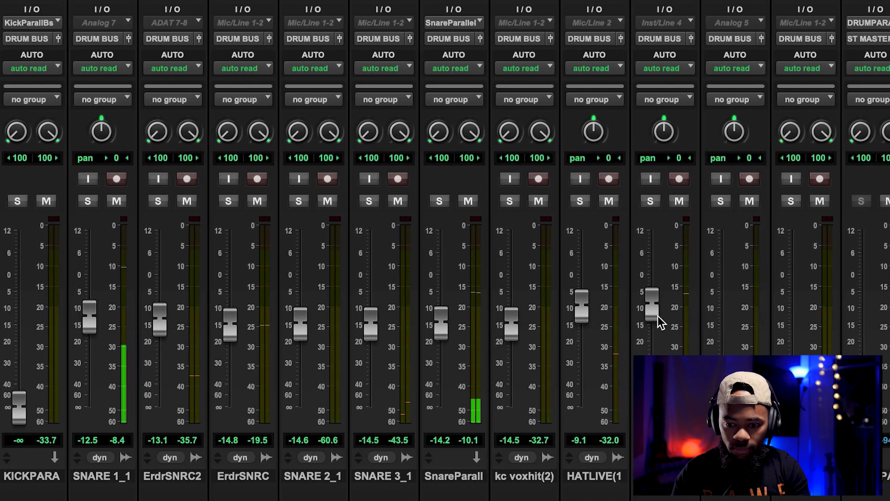
drag(658, 317, 660, 303)
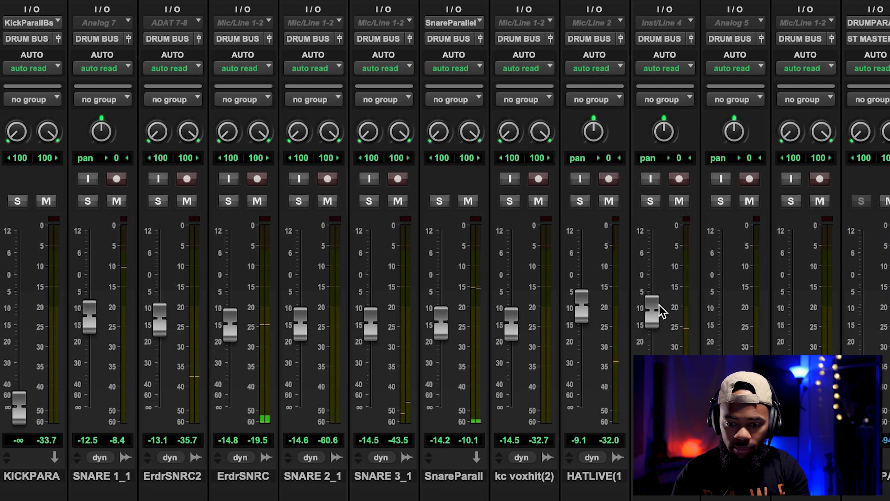
Set the LIVEDRU21 fader to about -11.1 dB and the FILL fader to about -15.7 dB.
scroll(659, 305, right, 3)
drag(573, 404, 574, 318)
drag(579, 283, 579, 214)
mouse_move(577, 317)
mouse_down()
mouse_move(574, 391)
mouse_move(572, 314)
mouse_move(585, 315)
mouse_up()
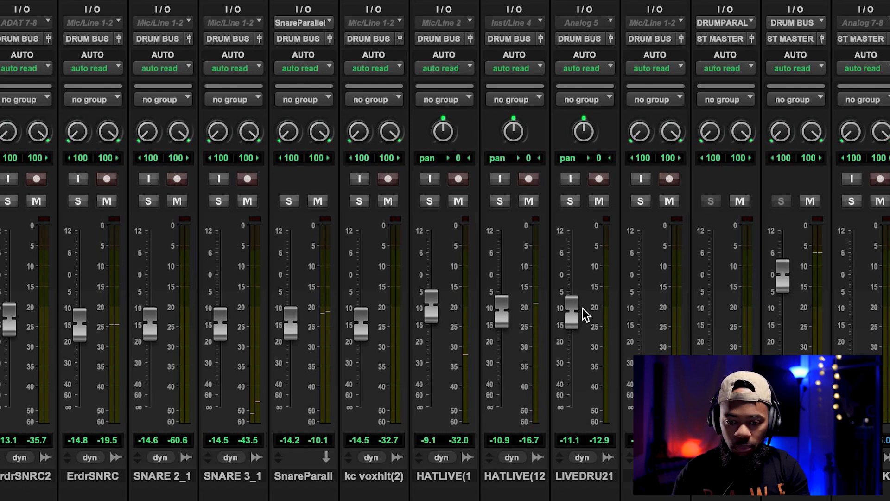
scroll(580, 312, right, 1)
drag(550, 412, 560, 331)
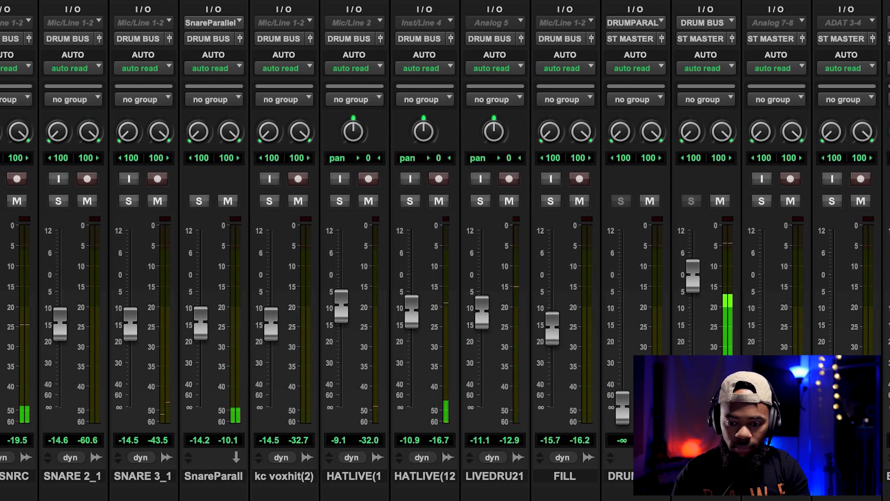
Raise 000BIGMK1 to about -12.2 dB, BIGMIKEG1 to -11.9 dB, BASSSLIDE to -12.1 dB and SYNTHBAS to -12.6 dB.
scroll(784, 320, right, 1)
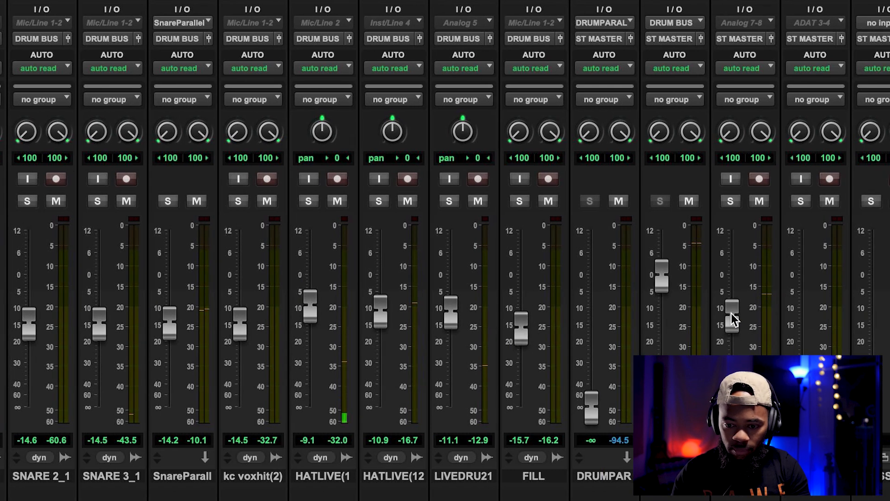
scroll(730, 331, right, 6)
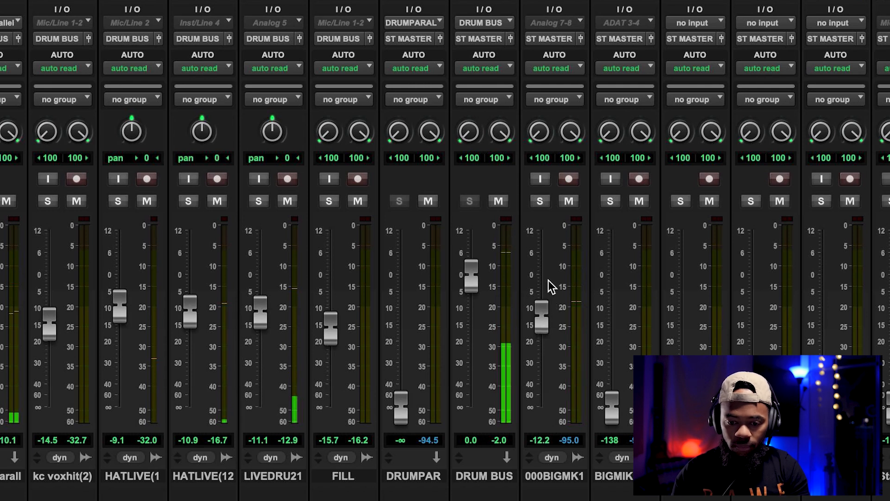
drag(612, 403, 615, 320)
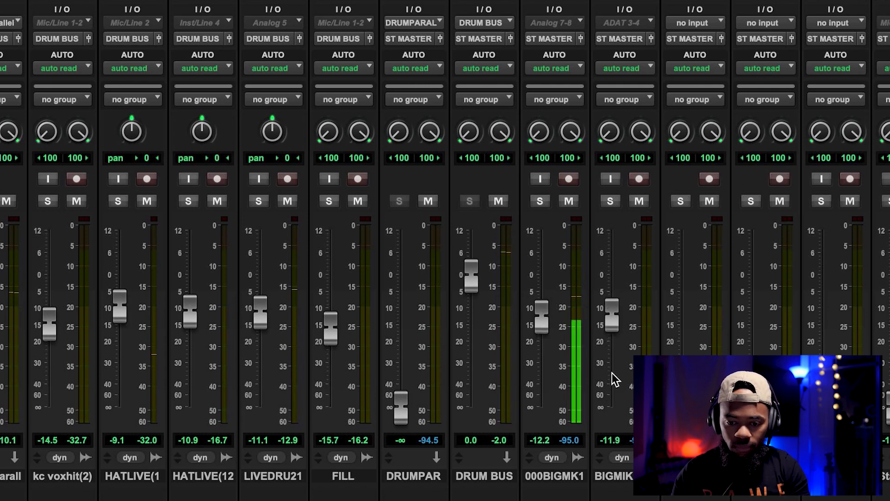
scroll(556, 404, right, 3)
drag(555, 403, 553, 314)
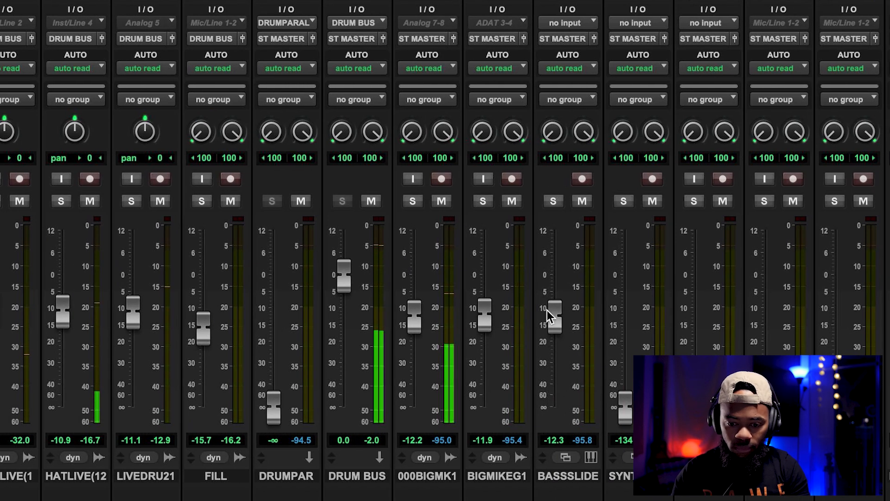
drag(625, 406, 625, 318)
Balance the SERUM track against the playing mix at about -7.2 dB.
drag(696, 406, 698, 312)
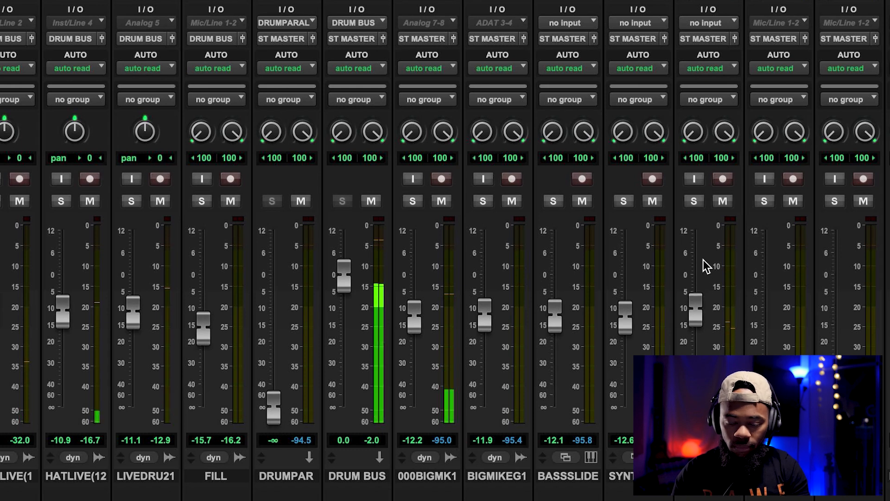
drag(700, 302, 701, 271)
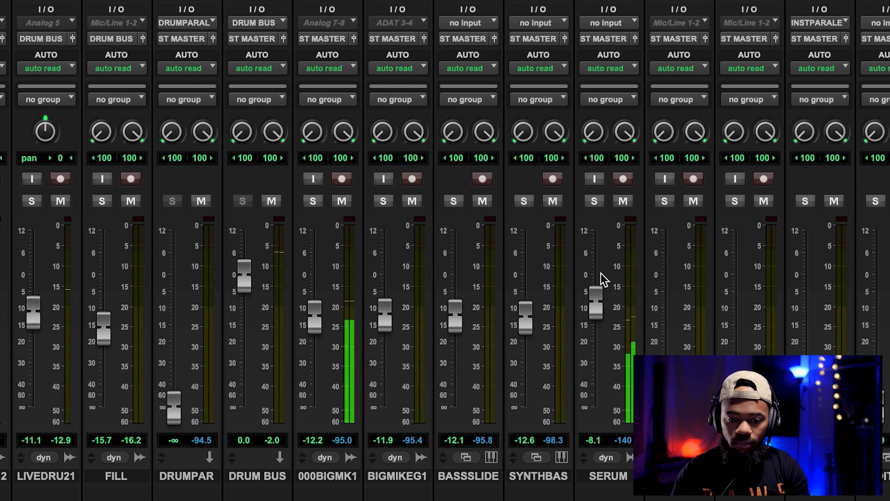
drag(602, 300, 604, 293)
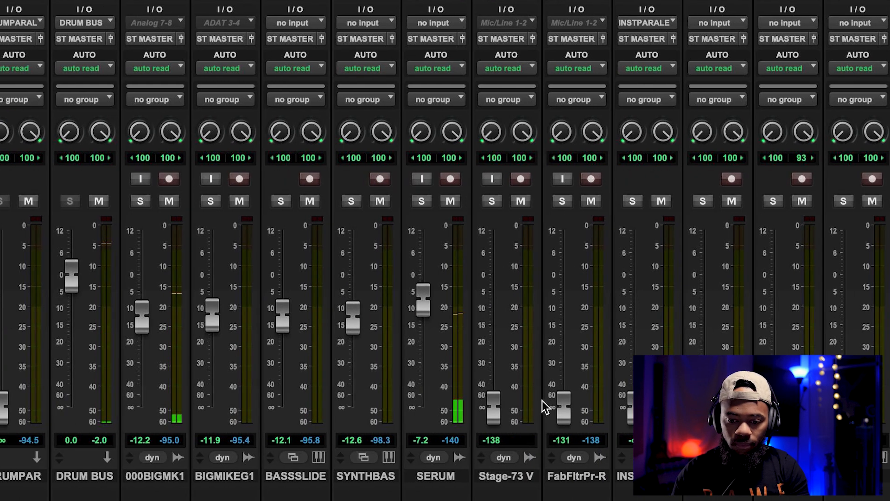
Bring the Stage-73 V fader up to about -13.5 dB and FabFltrPr-R to about -10.7 dB.
drag(497, 409, 493, 346)
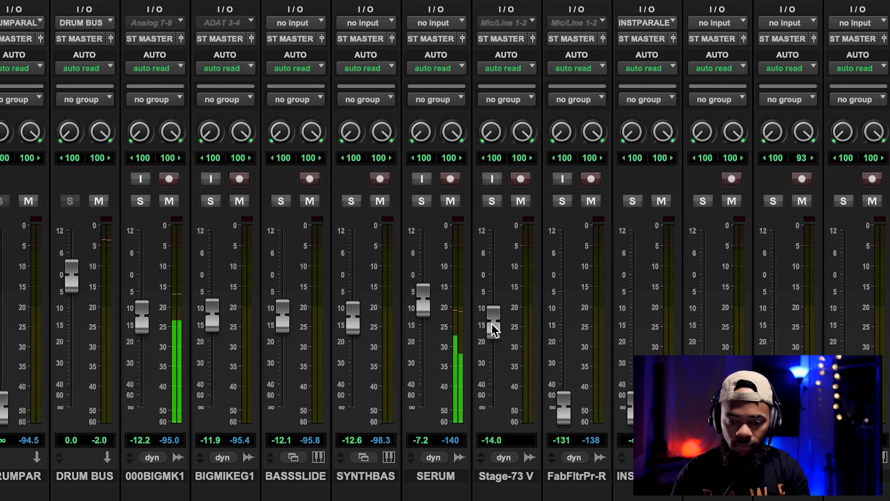
mouse_move(494, 326)
mouse_down()
mouse_move(504, 315)
mouse_move(496, 323)
mouse_up()
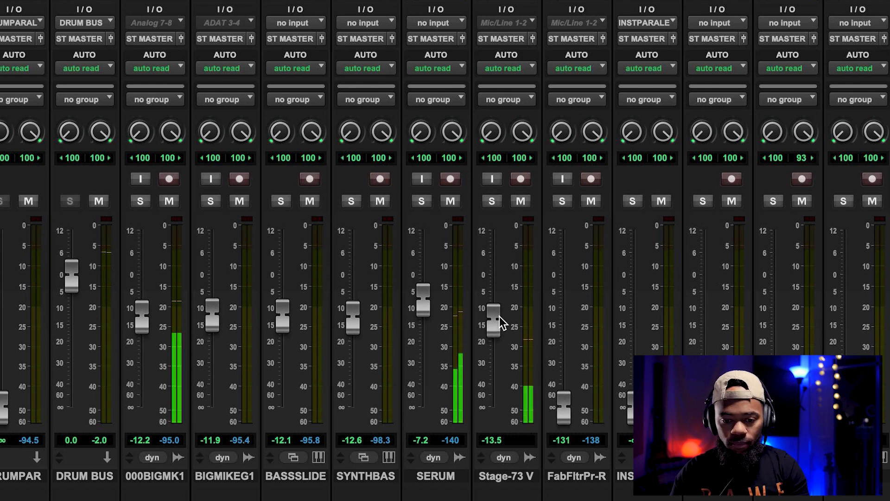
drag(564, 396, 568, 255)
scroll(580, 368, right, 1)
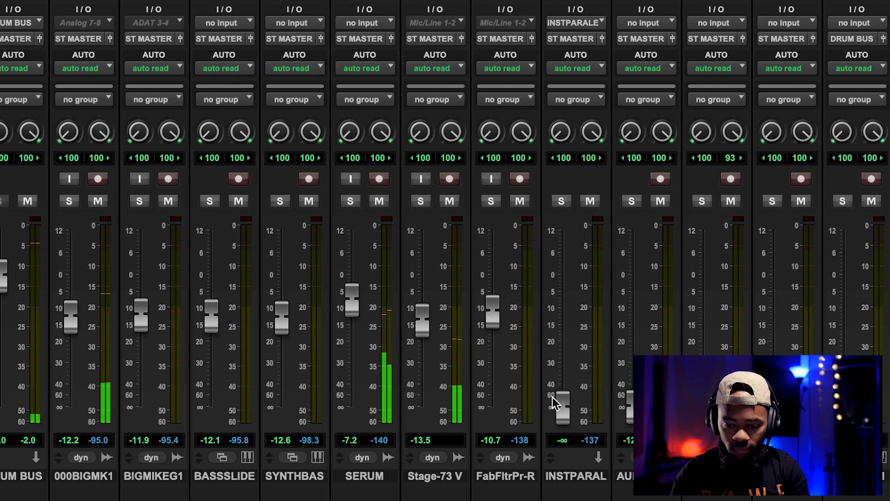
scroll(464, 348, right, 3)
scroll(325, 330, down, 1)
scroll(303, 320, left, 1)
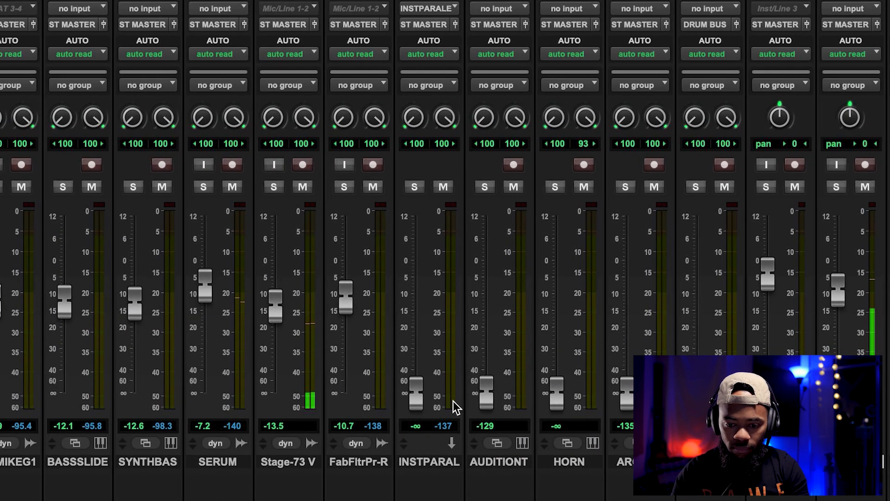
scroll(342, 375, left, 8)
scroll(342, 376, left, 3)
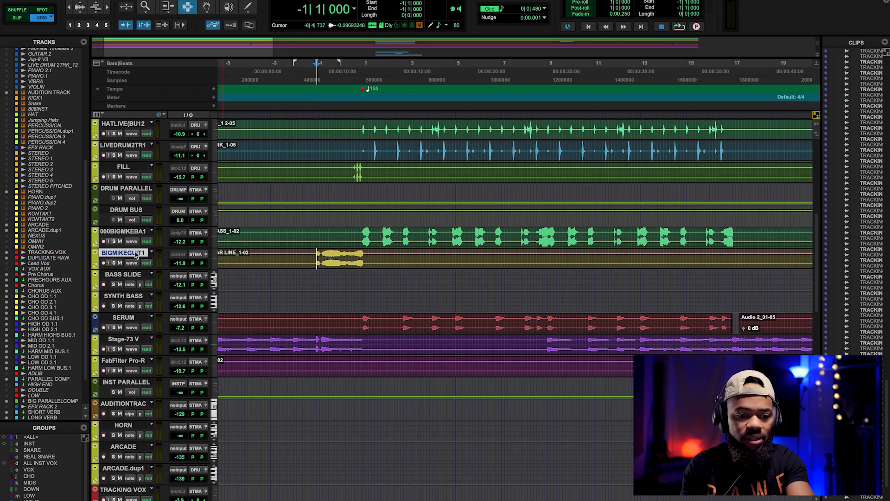
Lower the BIGMIKEG1 fader to about -12.3 dB against the playing mix.
key(super+equal)
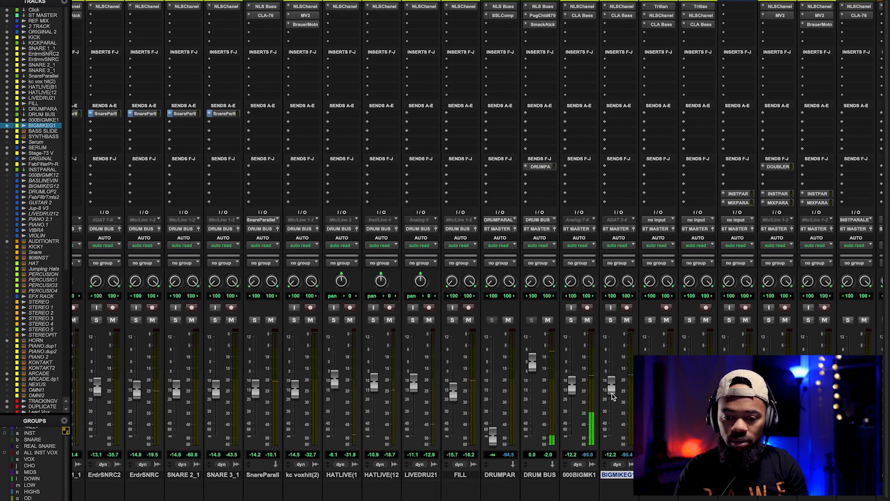
scroll(602, 397, right, 2)
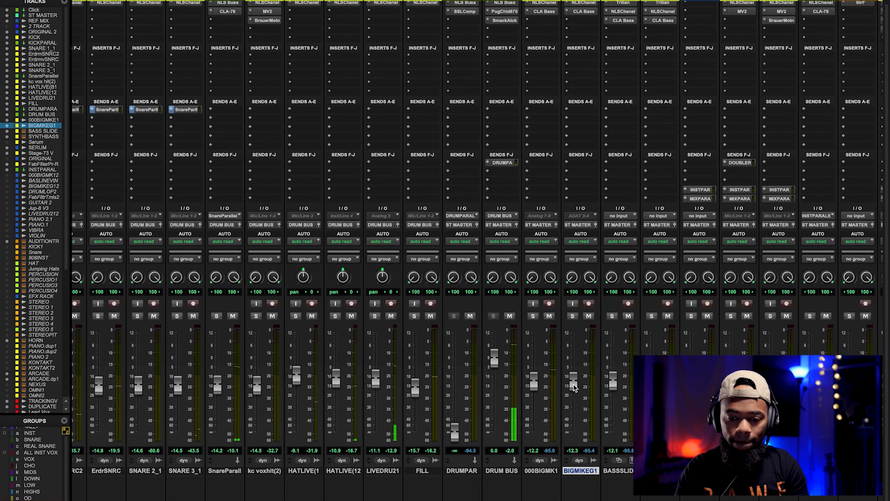
scroll(575, 388, right, 3)
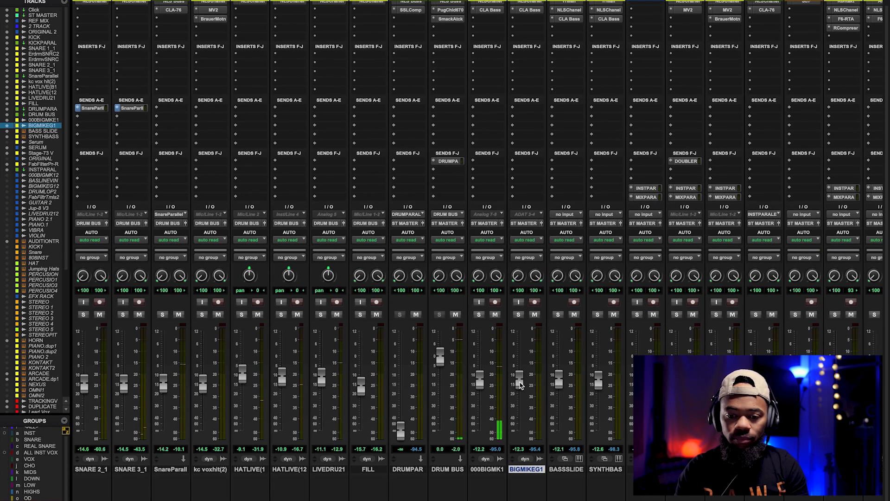
Centre the panning of the DUPLICATE vocal track's reverb sends, setting the LONG VERB send's pan to 0.
scroll(521, 385, right, 7)
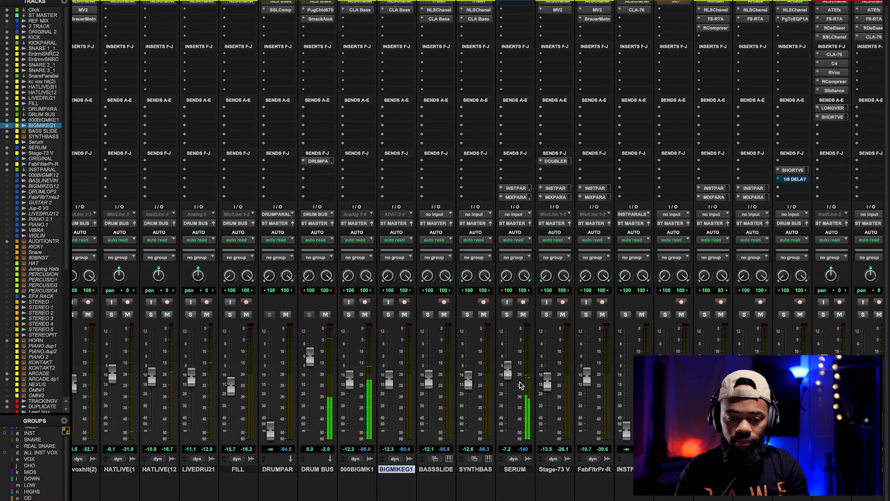
scroll(520, 384, right, 9)
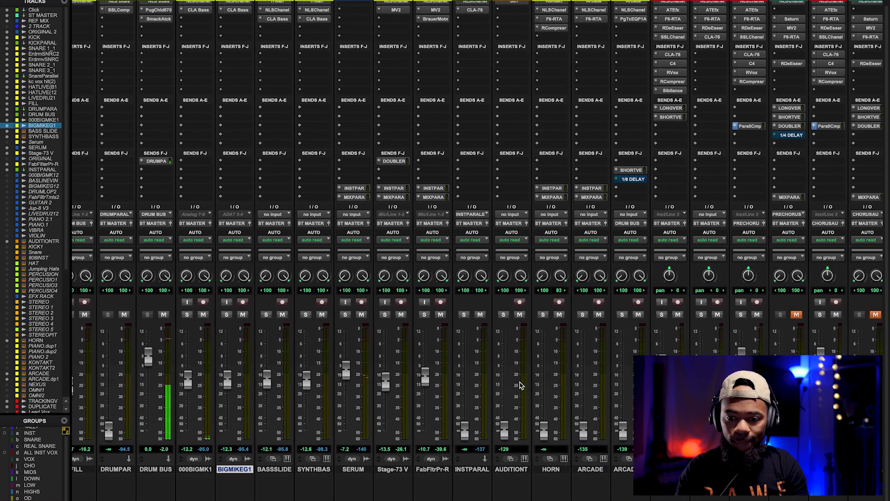
scroll(520, 385, right, 10)
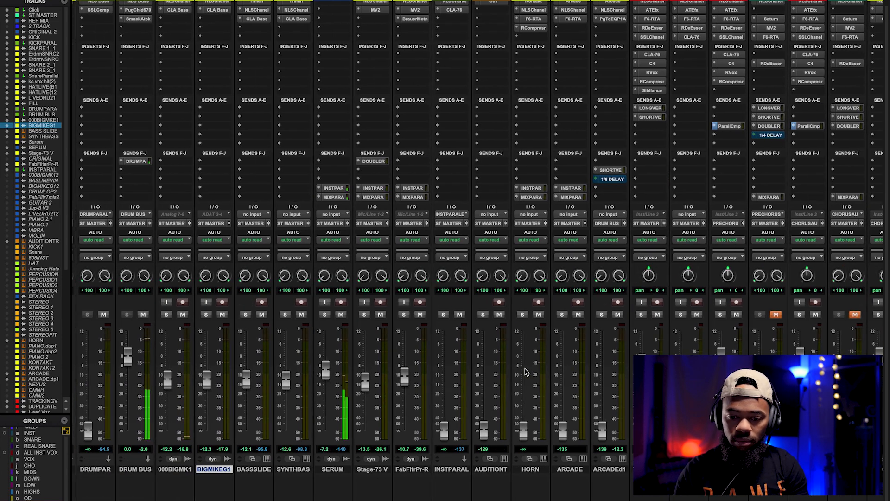
key(super+equal)
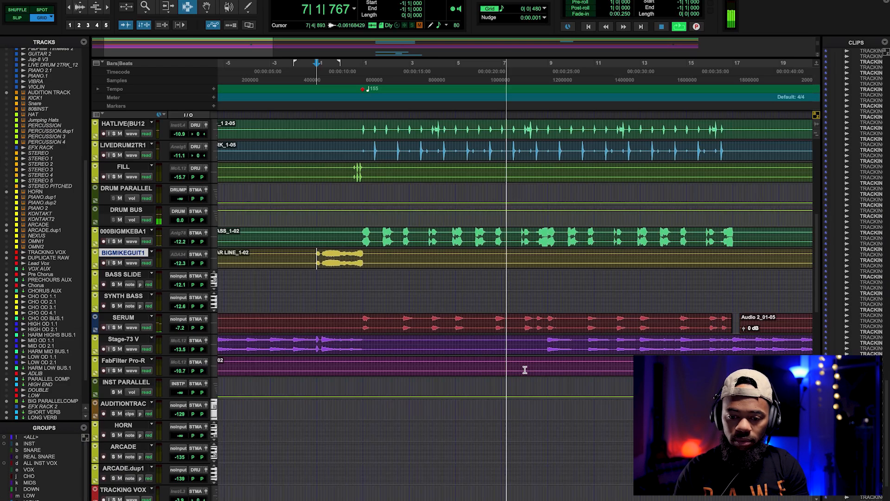
scroll(565, 360, right, 1)
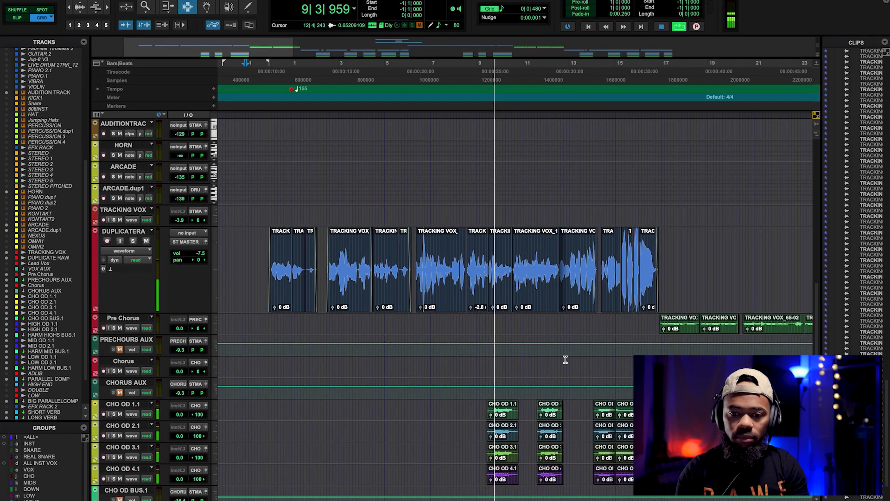
key(super+equal)
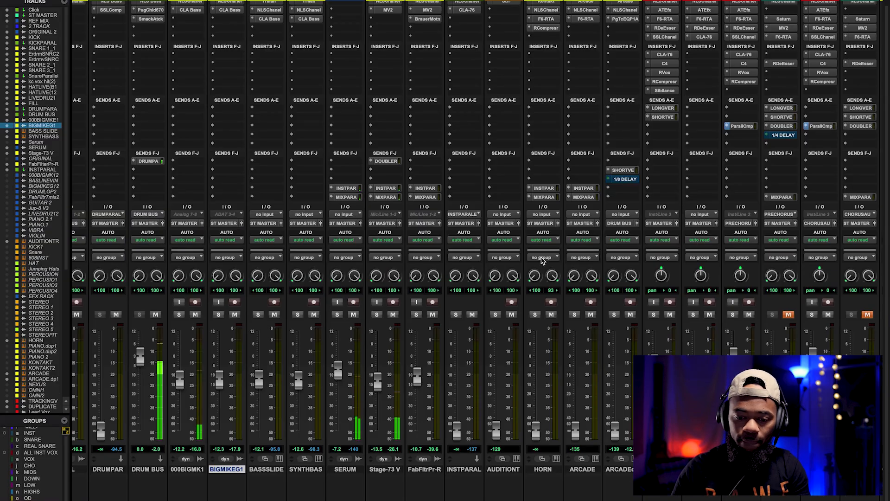
scroll(543, 261, right, 3)
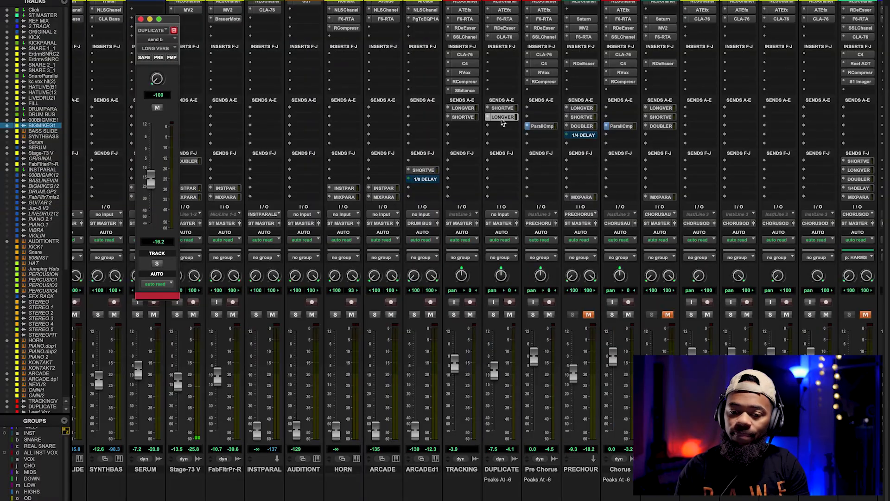
alt+click(157, 79)
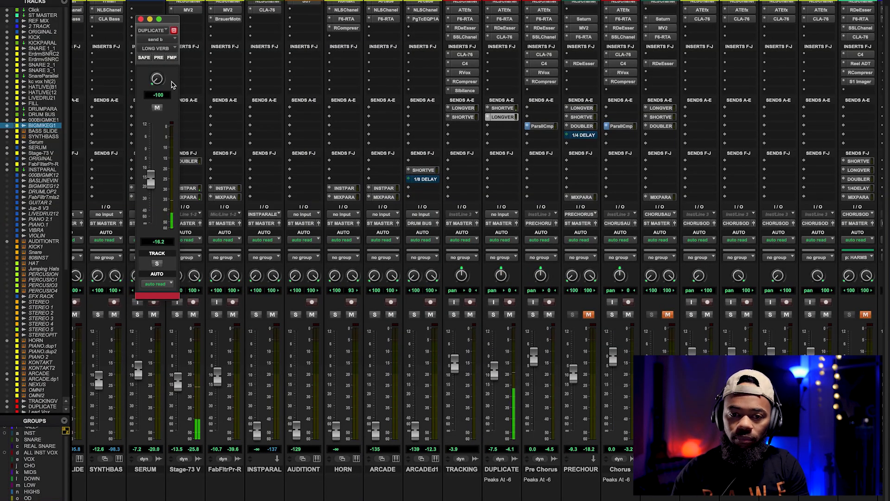
click(502, 107)
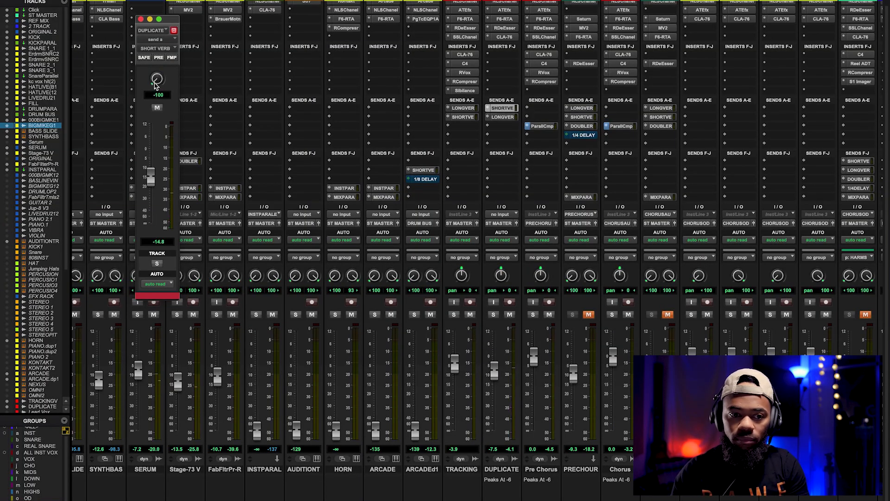
click(502, 116)
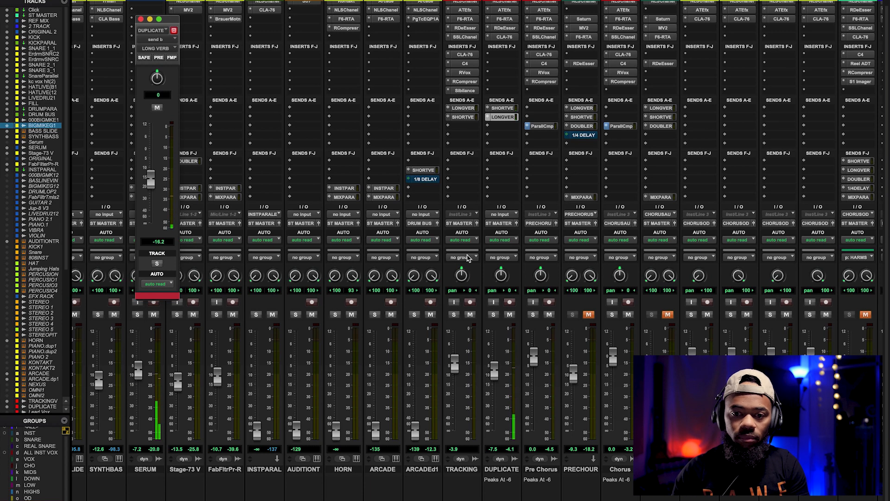